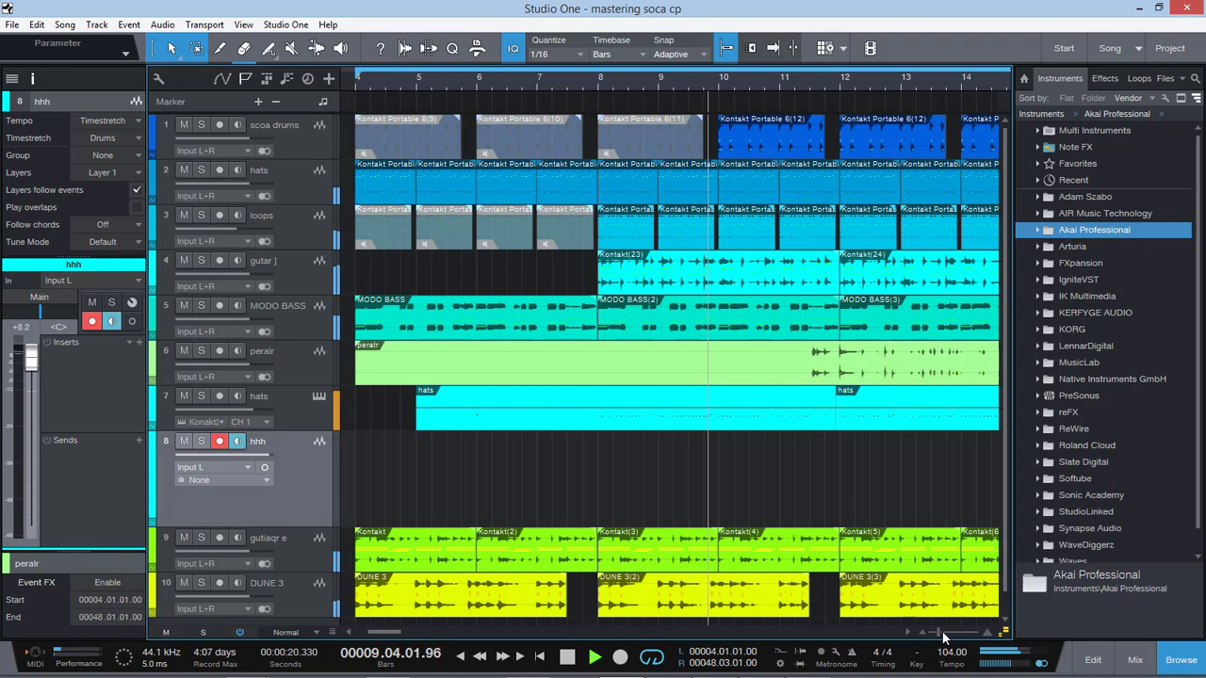
Zoom the arrangement out to show the whole soca song up to the end marker.
drag(943, 637, 933, 637)
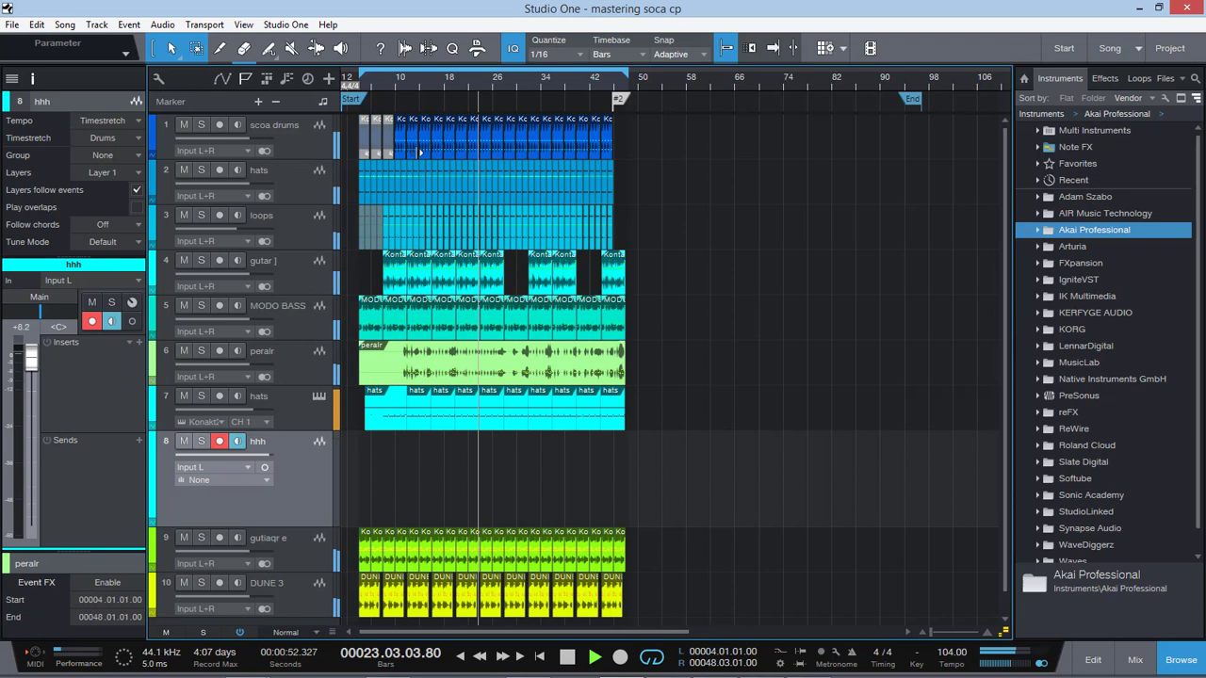
Stop playback, solo the guitar track and restart playback from bar 9.
key(space)
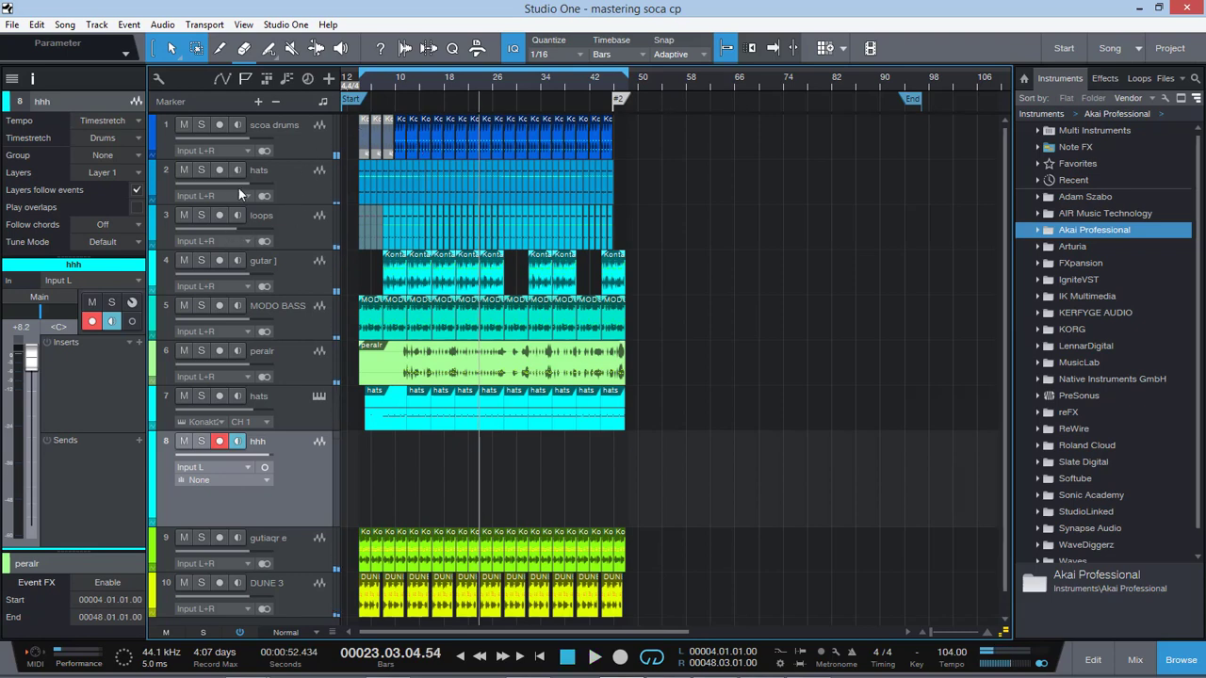
click(292, 266)
click(296, 131)
scroll(294, 360, down, 1)
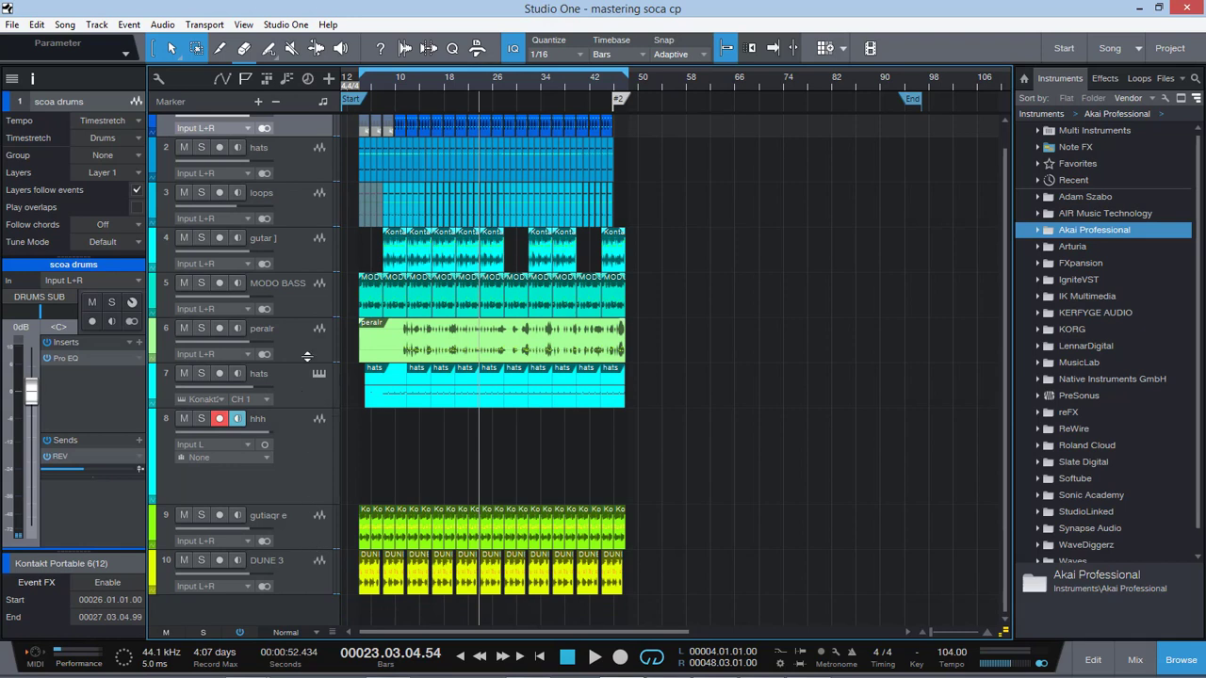
click(291, 248)
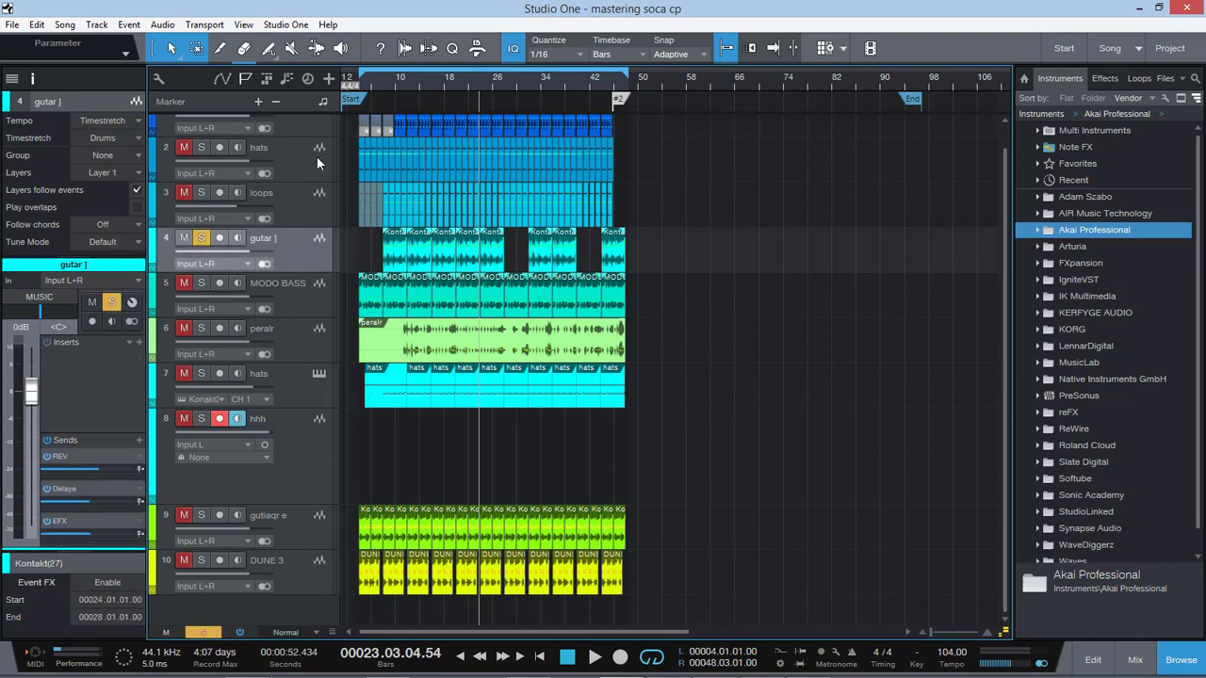
click(389, 81)
key(space)
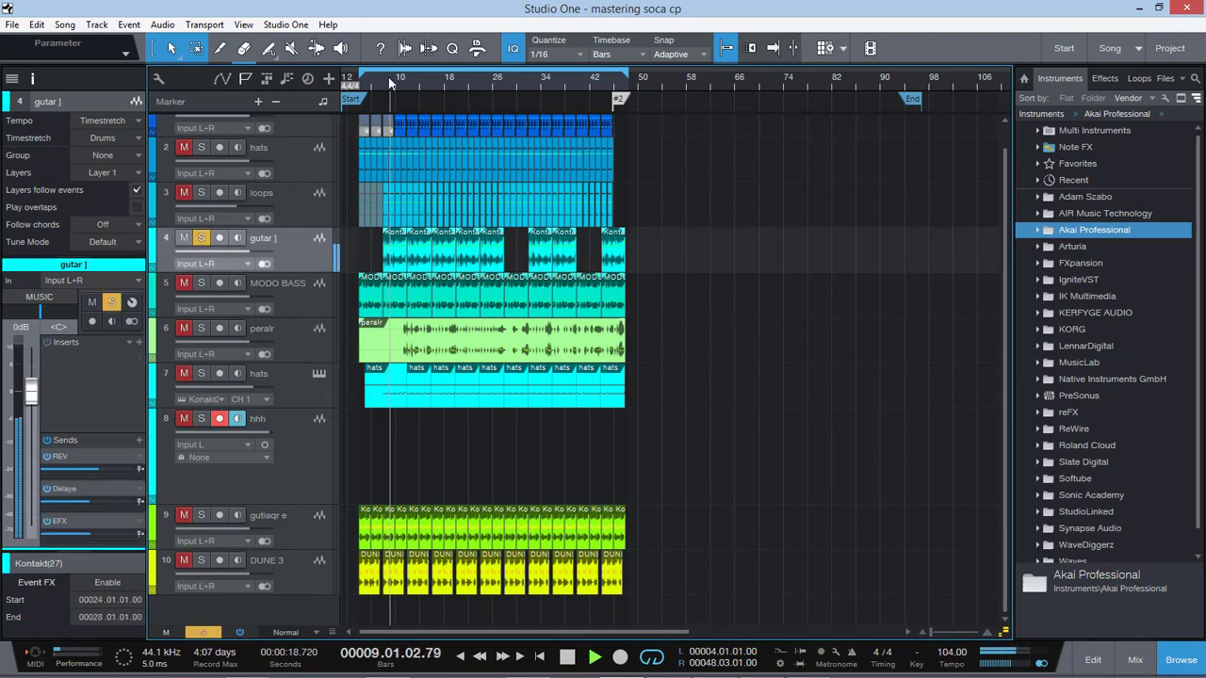
Glance at the guitar track's context menu, then view and close the REV bus effects.
right_click(315, 249)
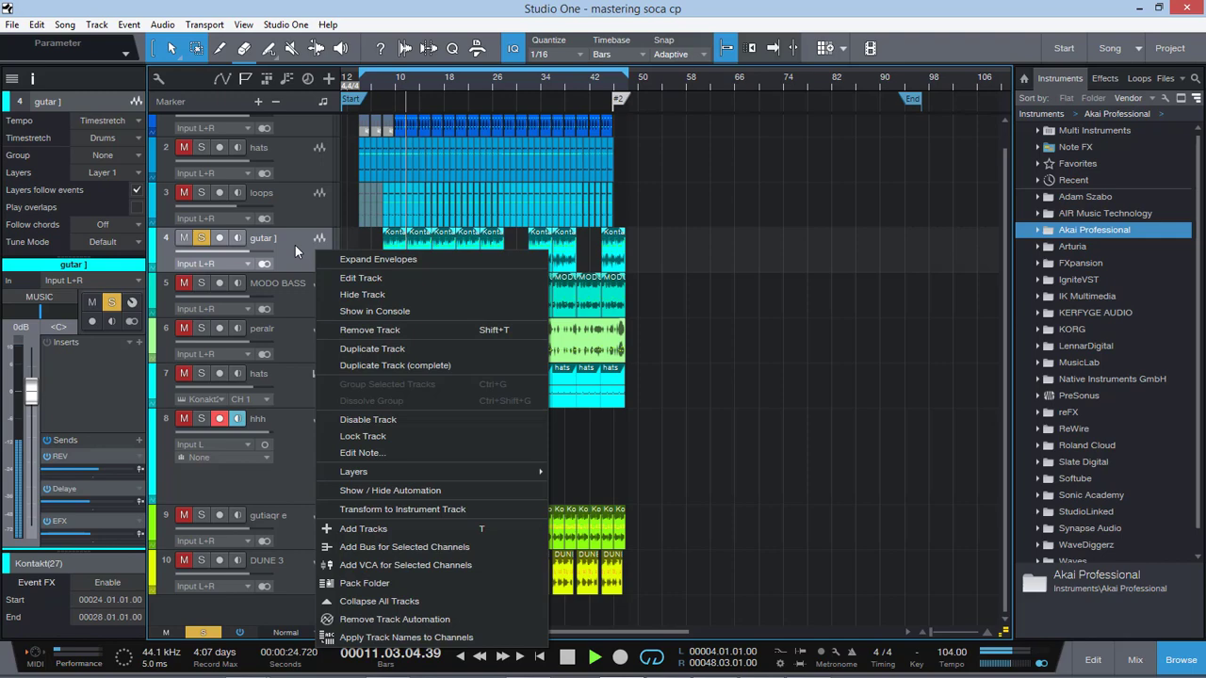
click(294, 245)
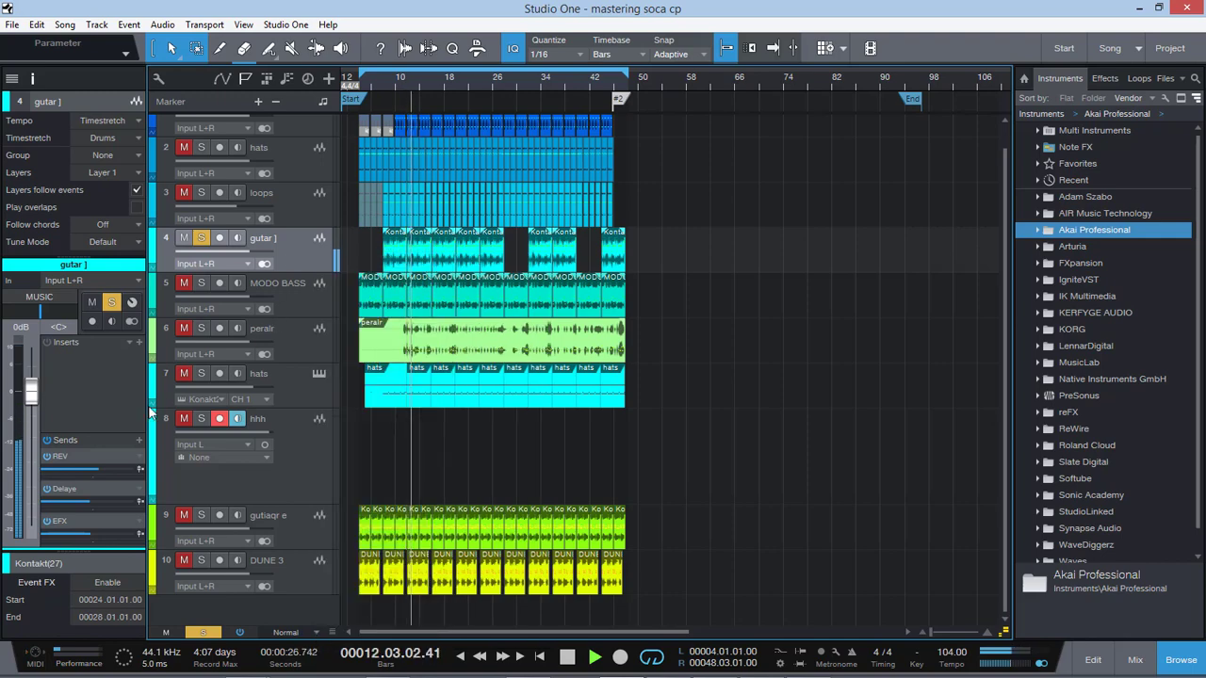
click(72, 454)
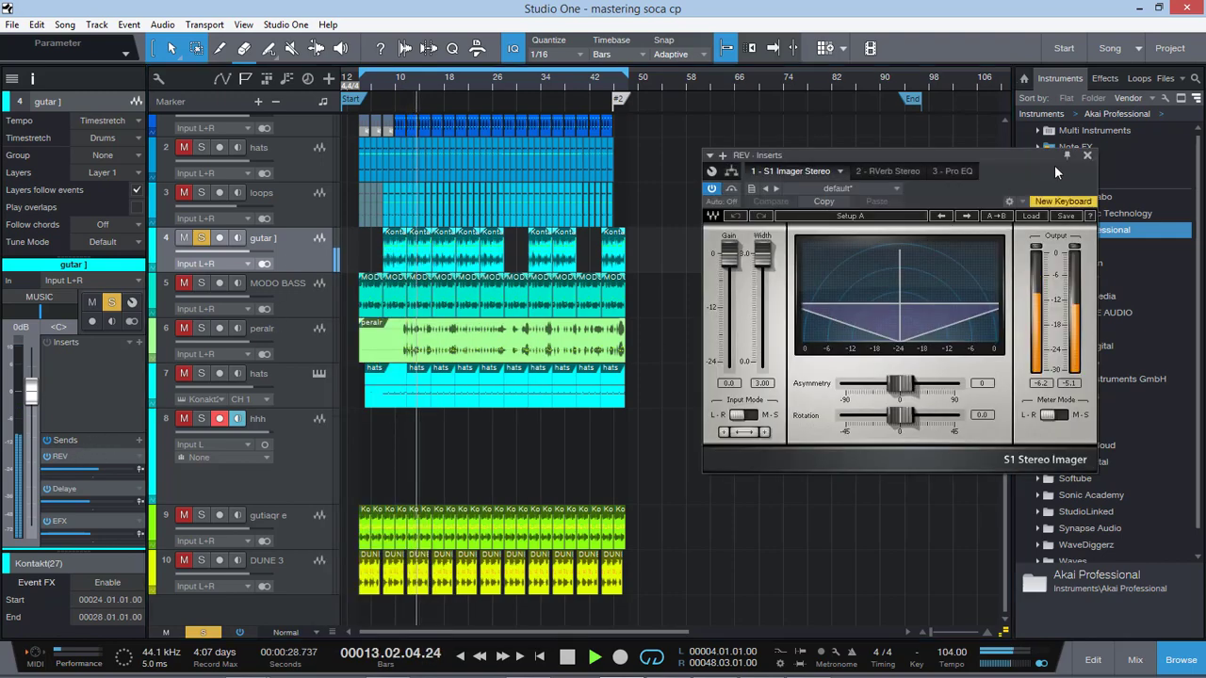
click(1087, 156)
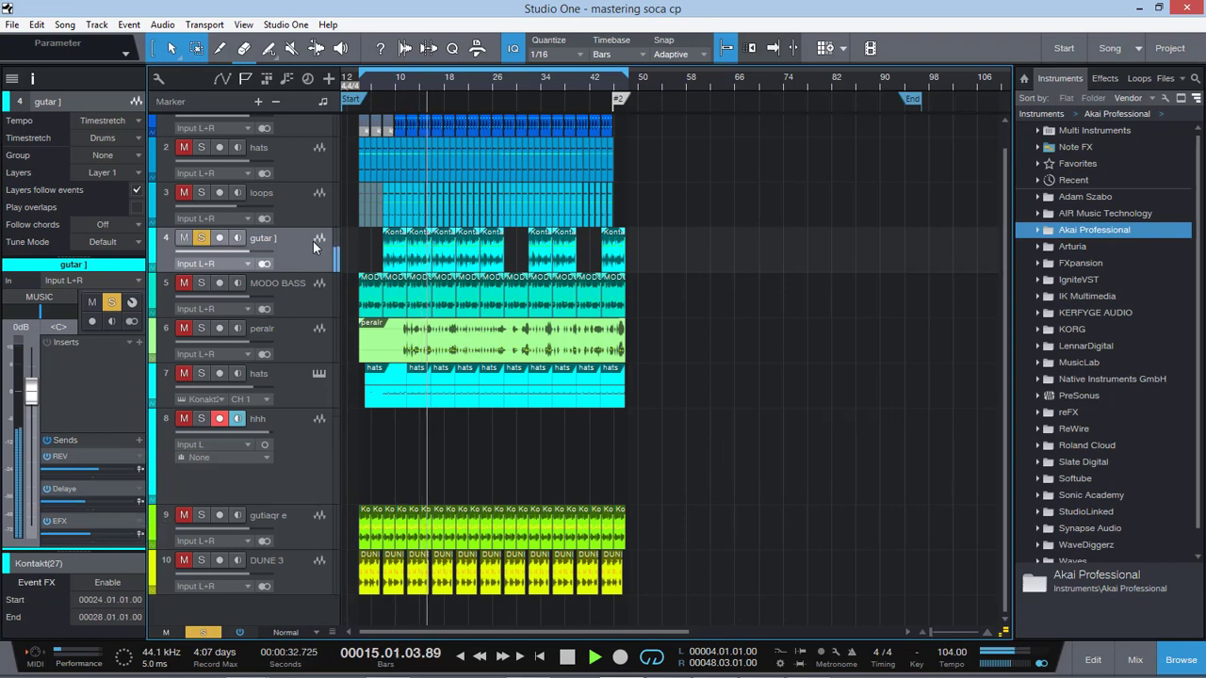
scroll(329, 303, up, 1)
Stop playback, unsolo and mute the gutar track, and solo scoa drums.
key(space)
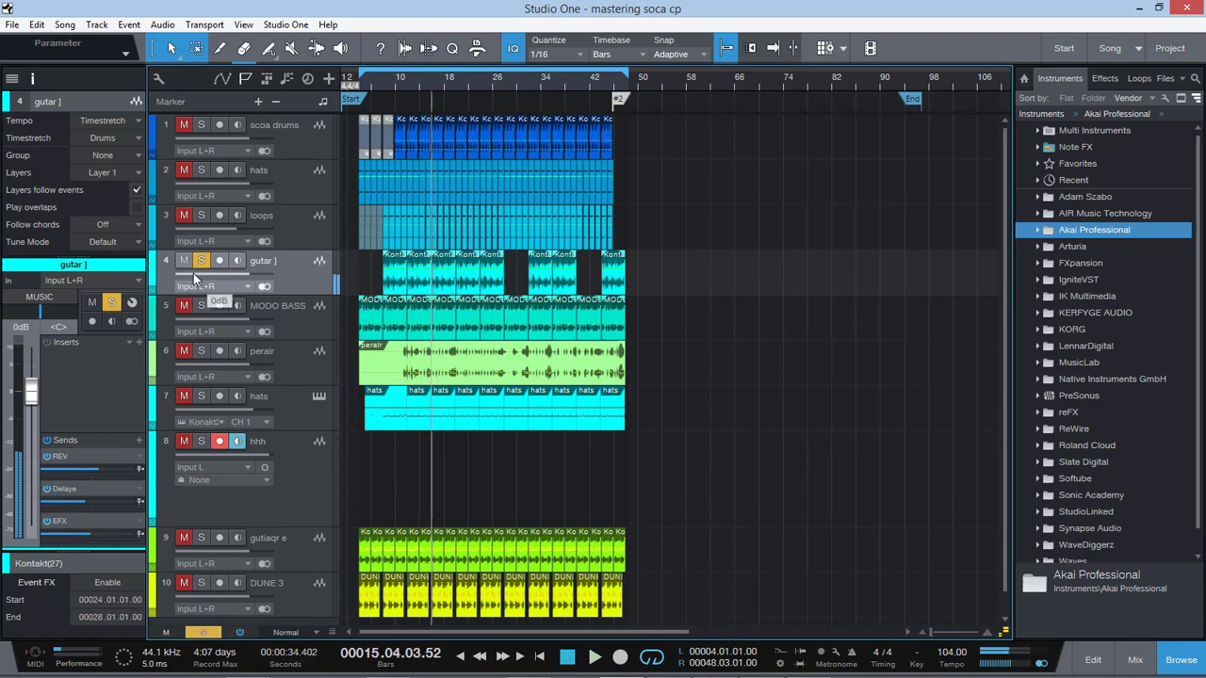
click(184, 260)
click(200, 260)
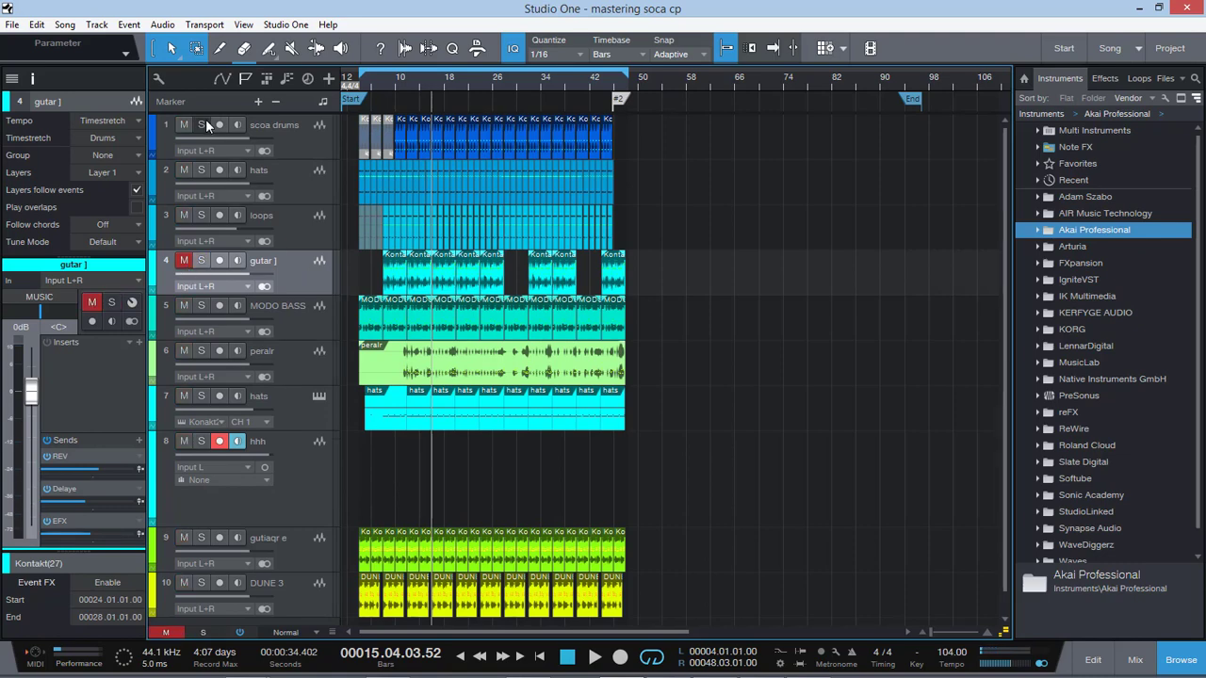
Zoom in and play the drums from just before bar 10.
click(393, 81)
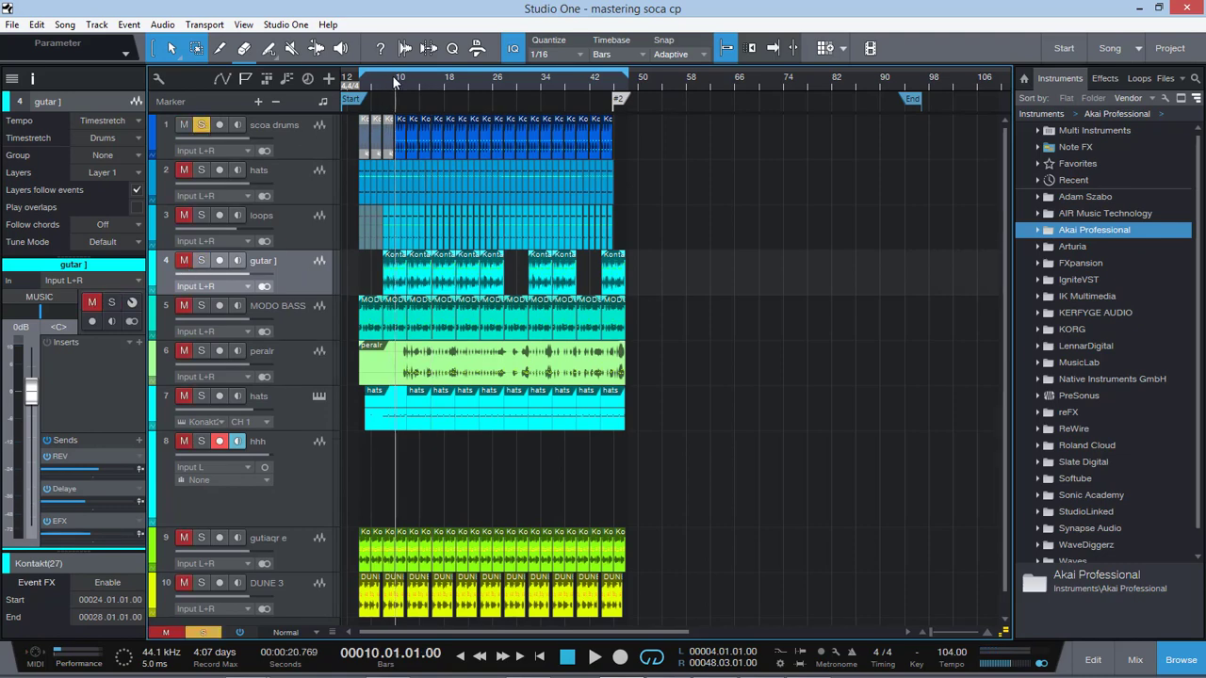
drag(938, 639, 938, 639)
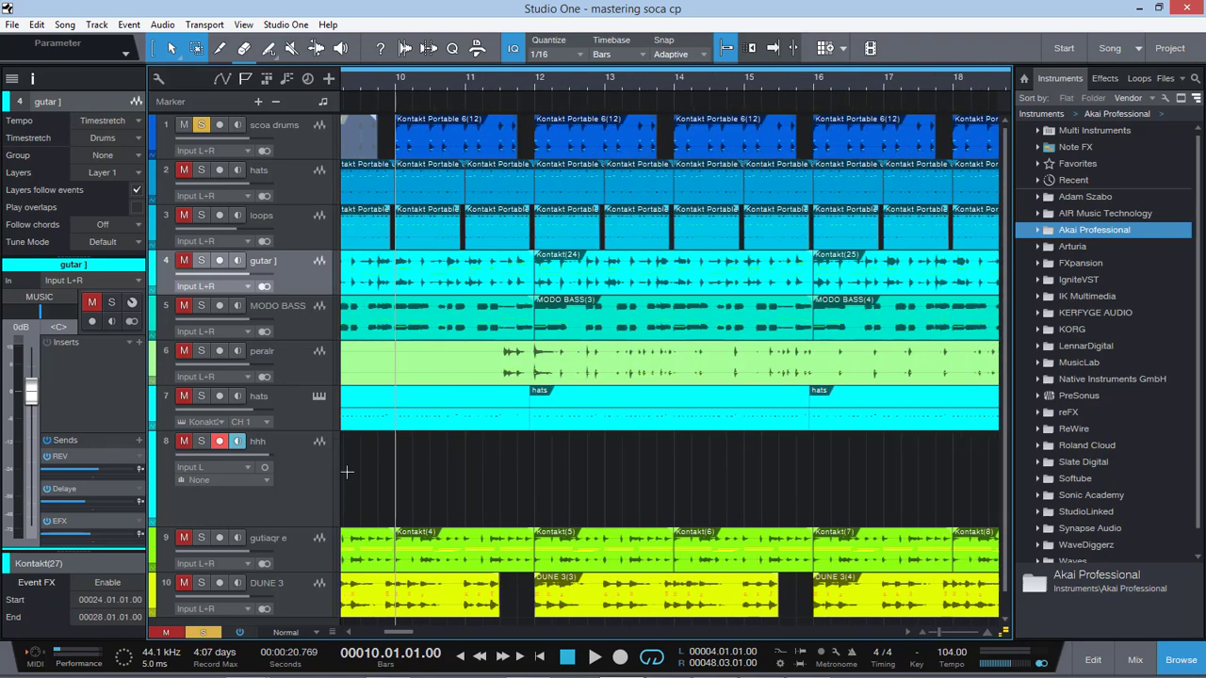
drag(403, 640, 397, 639)
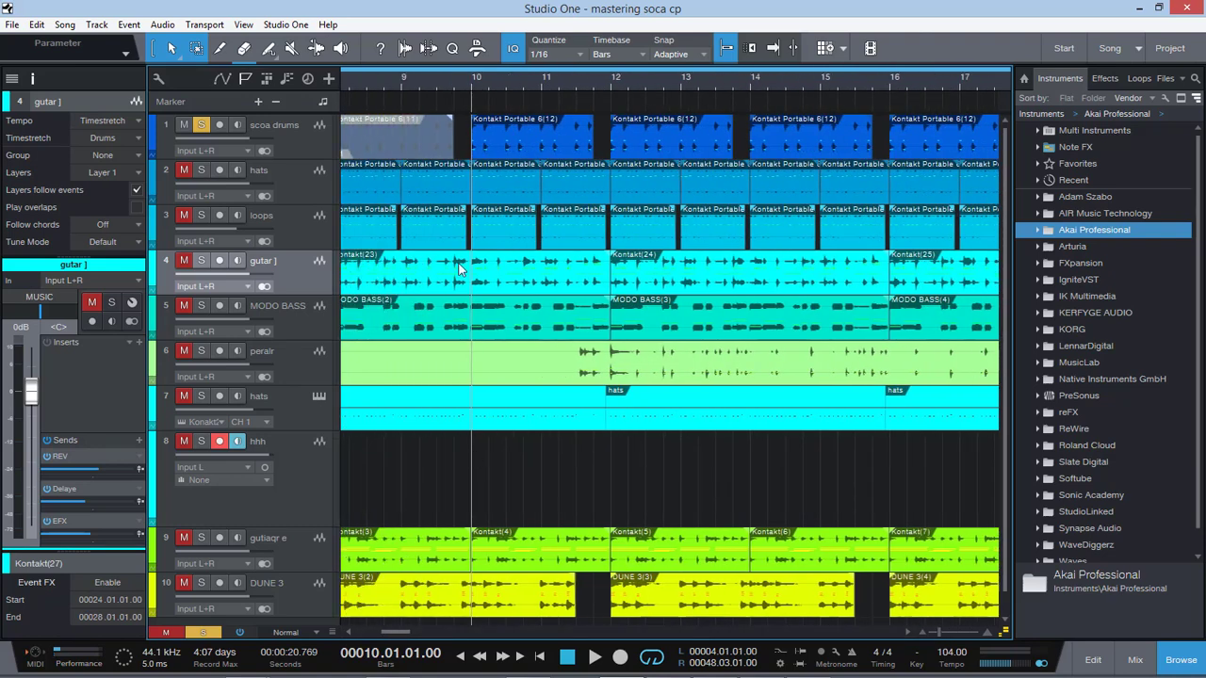
click(459, 73)
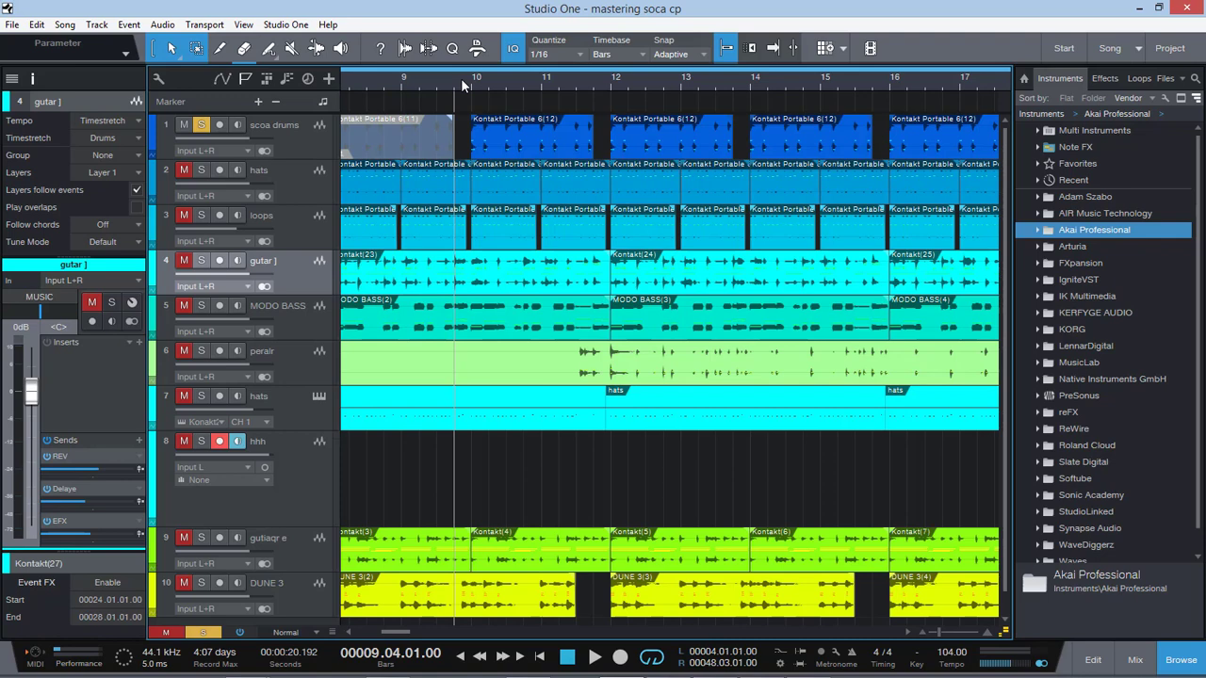
key(space)
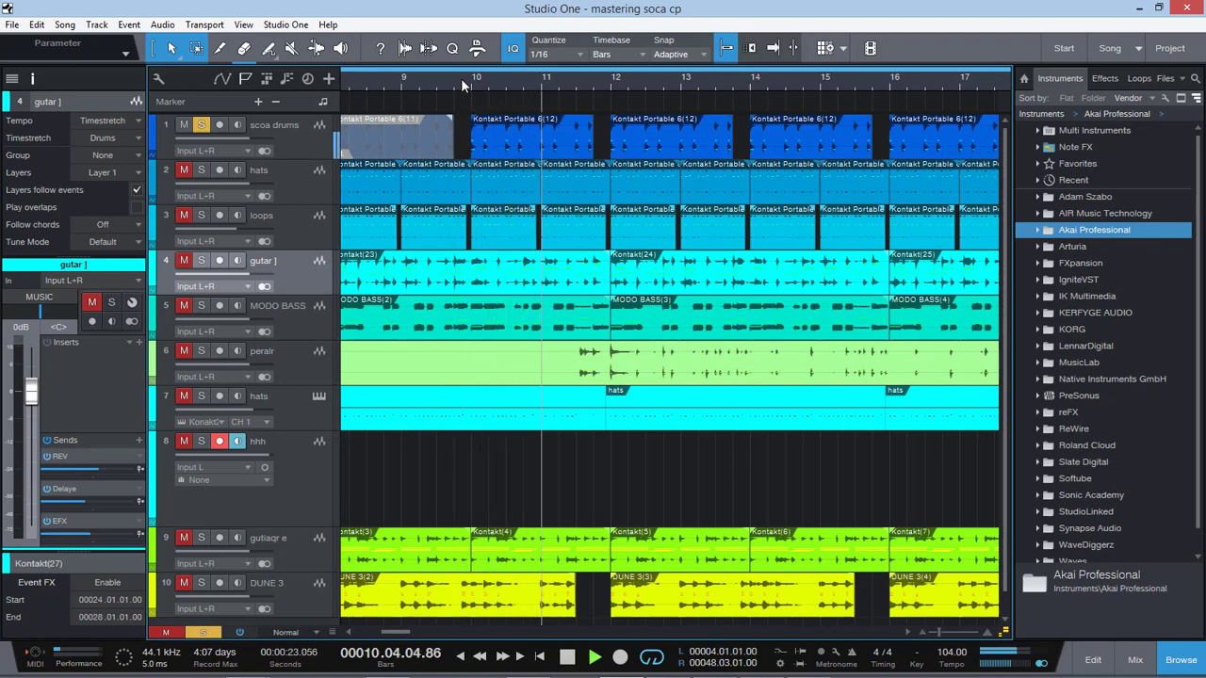
click(306, 186)
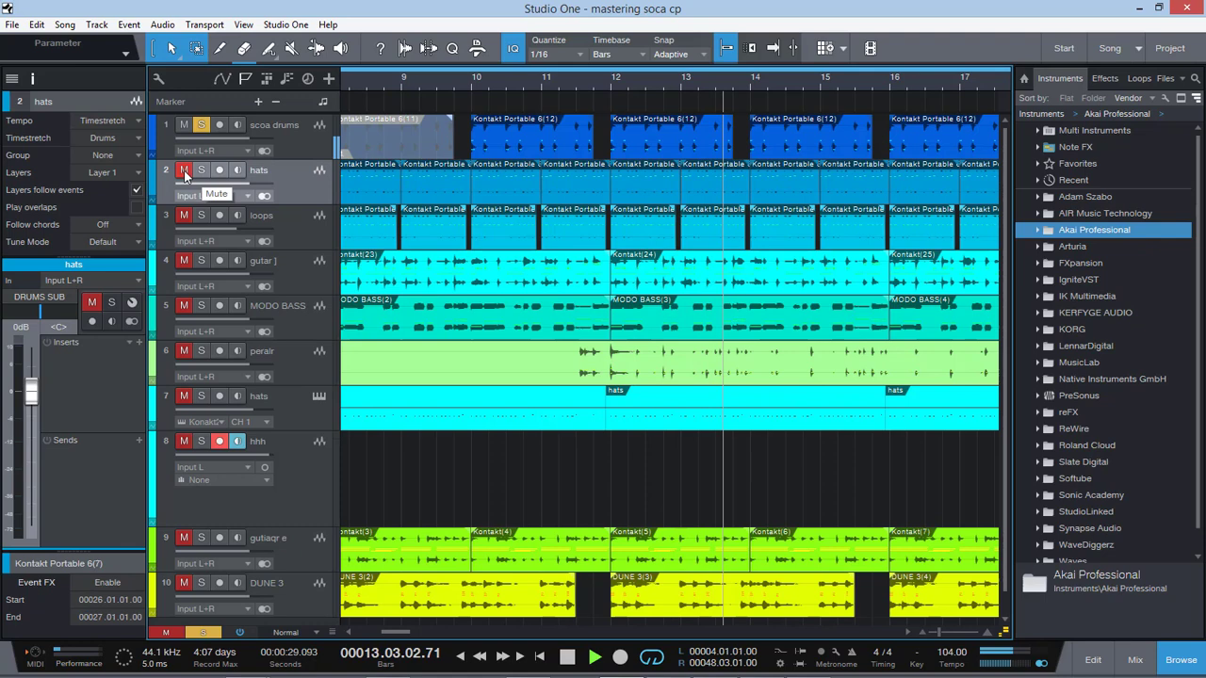
Solo the hats and loops tracks with the S shortcut.
key(s)
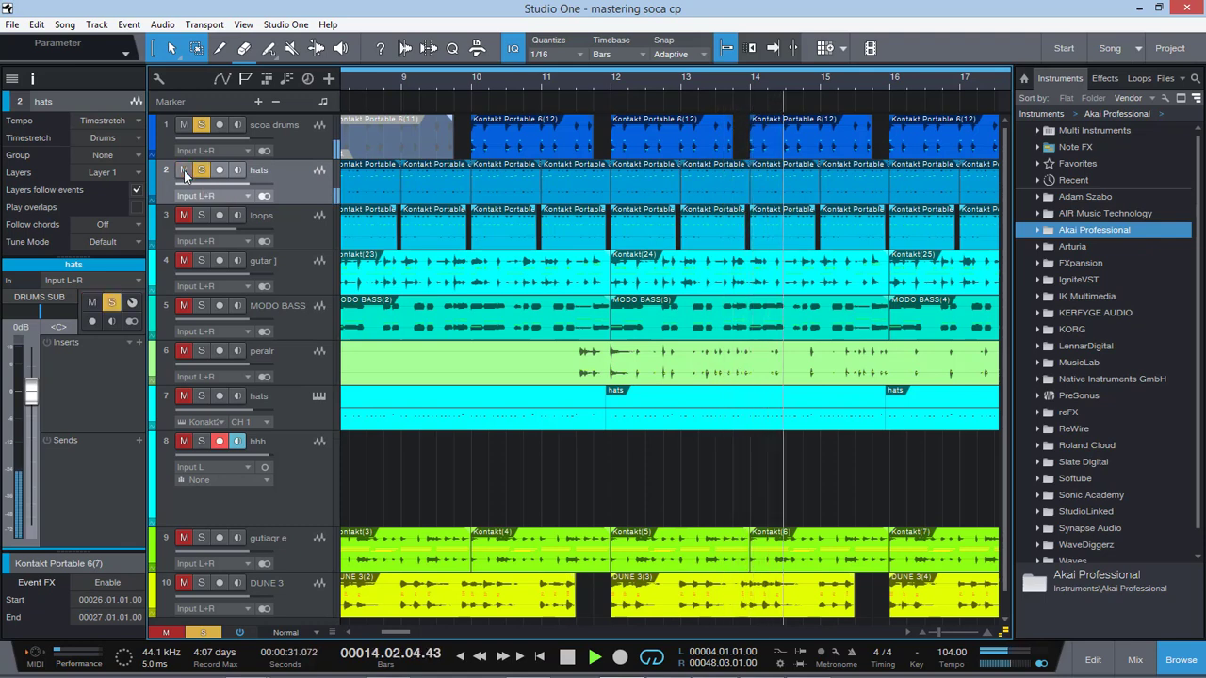
click(293, 220)
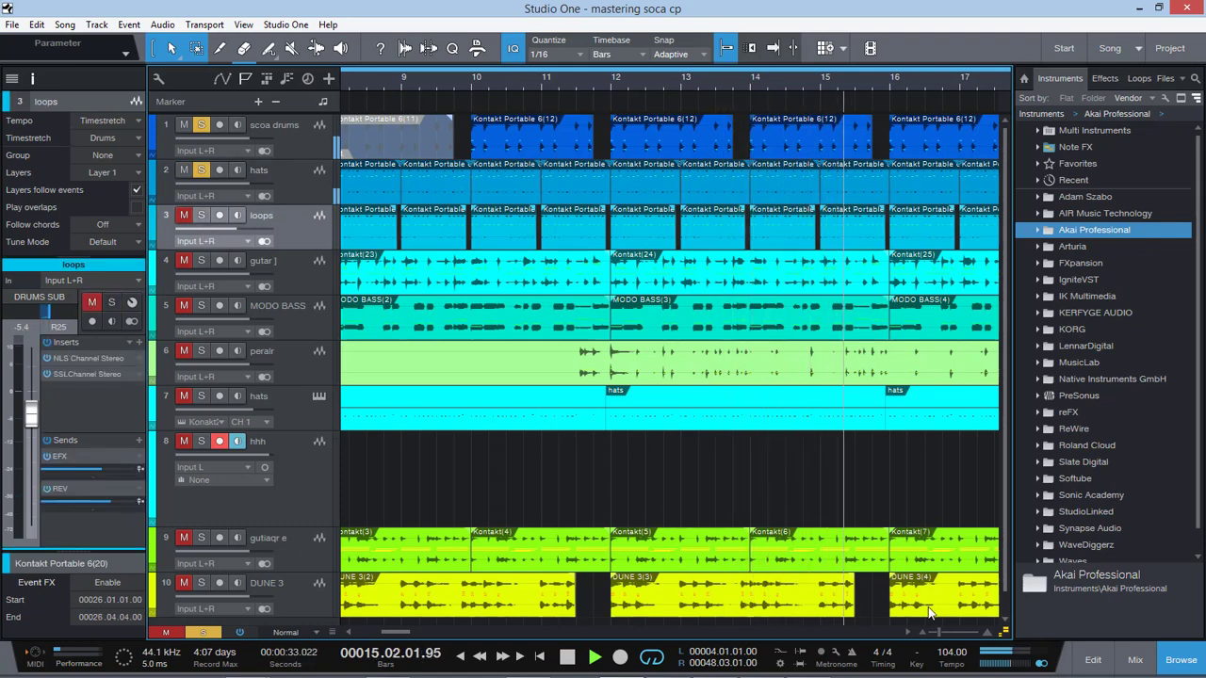
drag(951, 631, 929, 632)
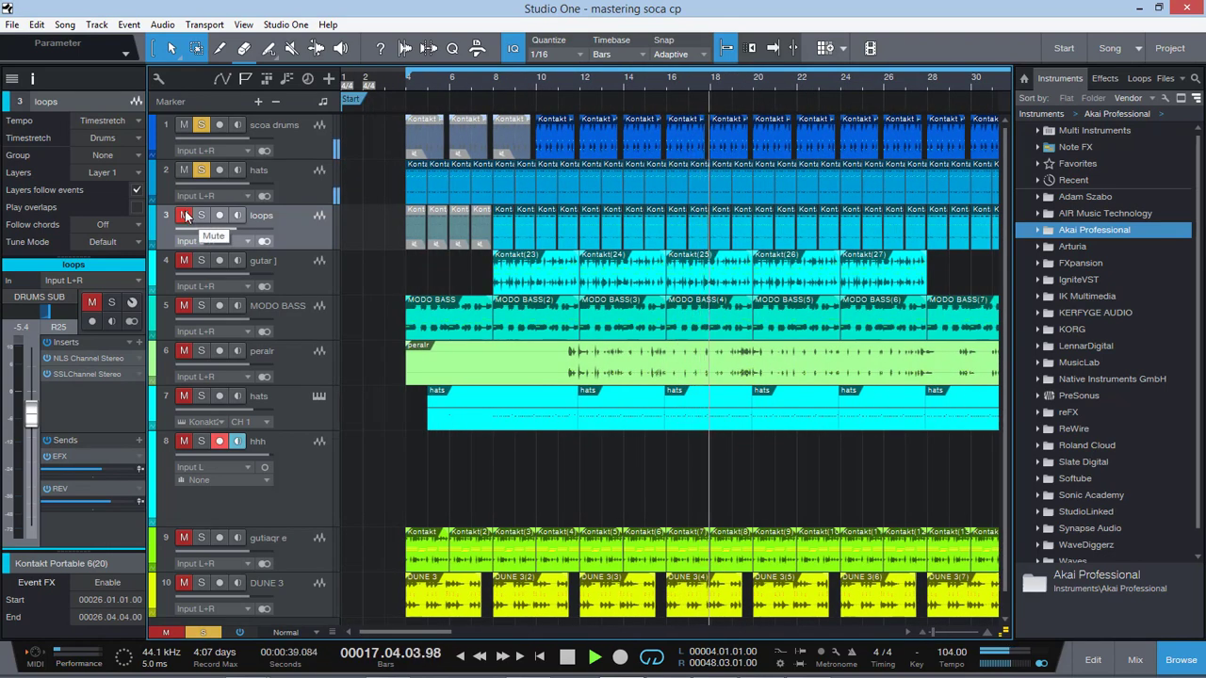
key(s)
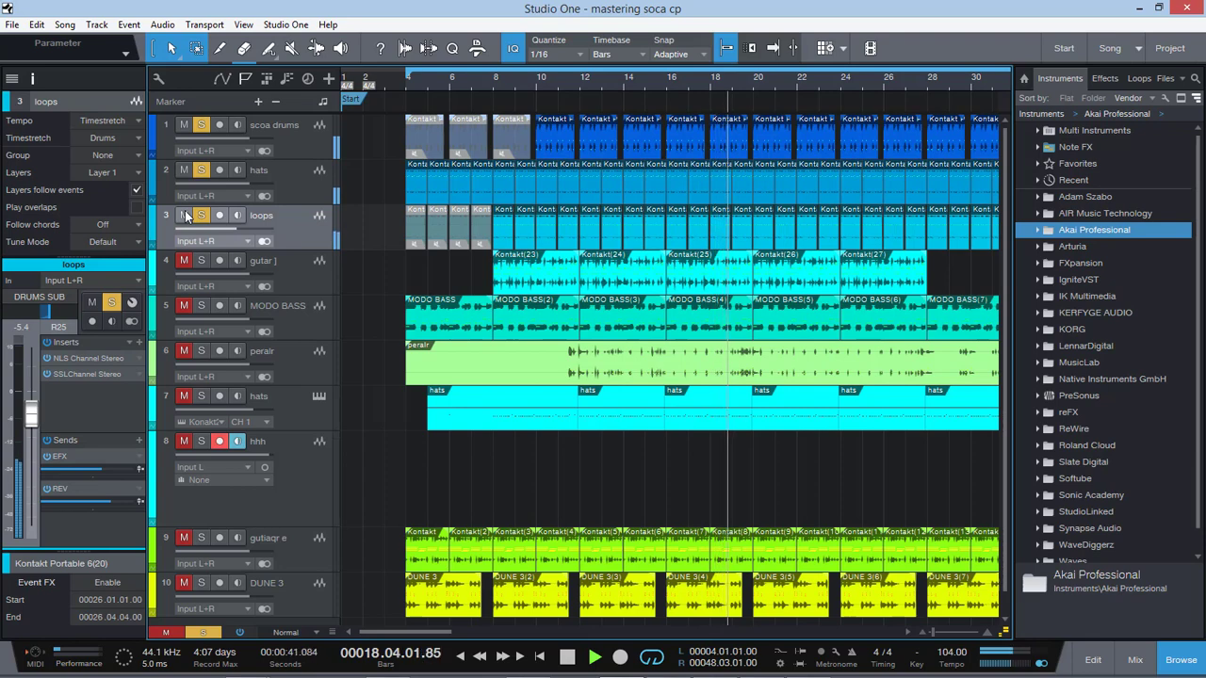
Unmute and solo the gutar track and move playback to about bar 8.
click(293, 133)
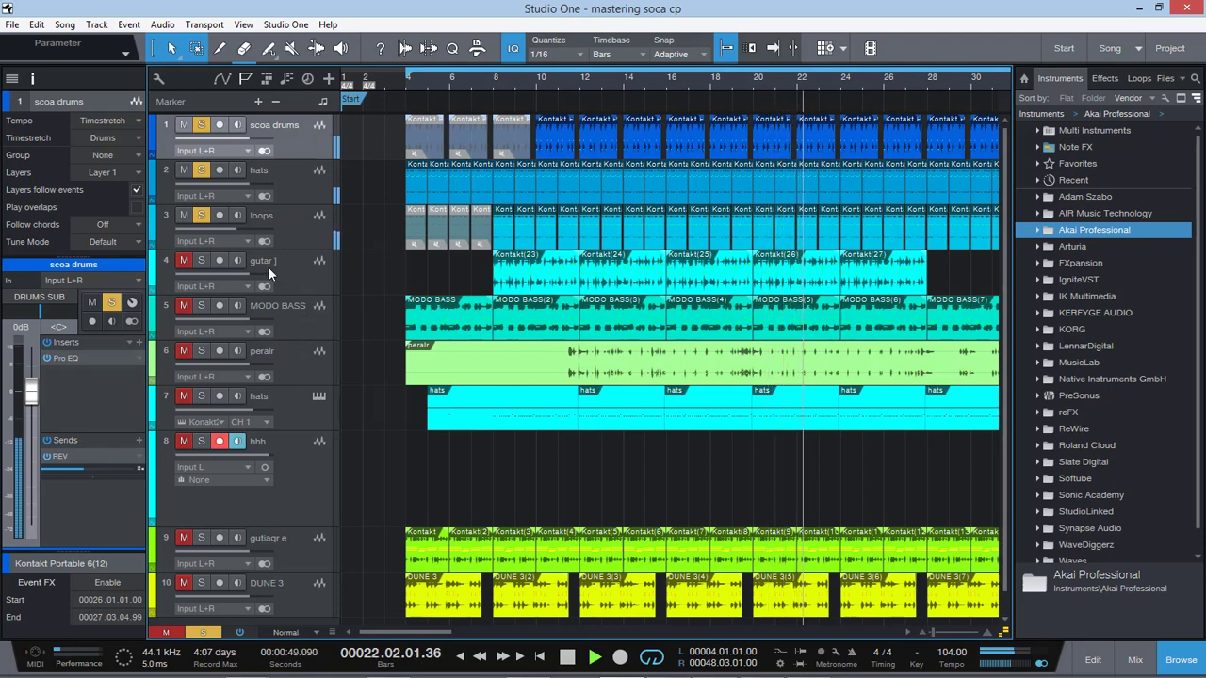
click(286, 223)
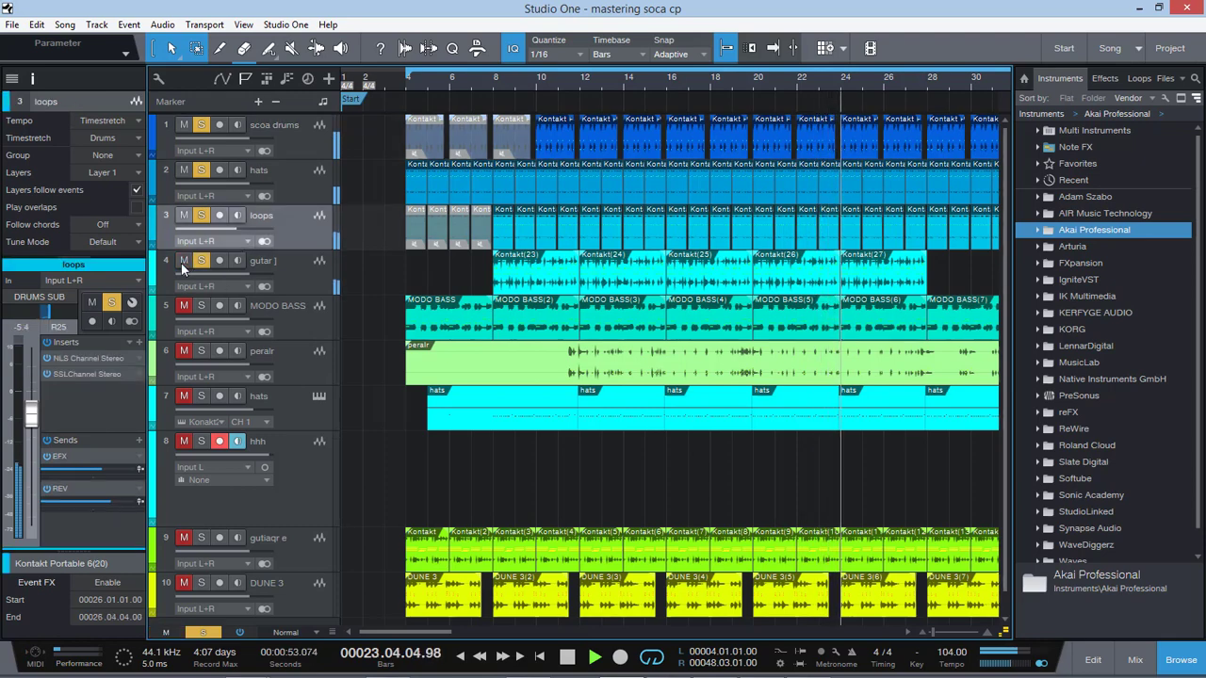
click(182, 262)
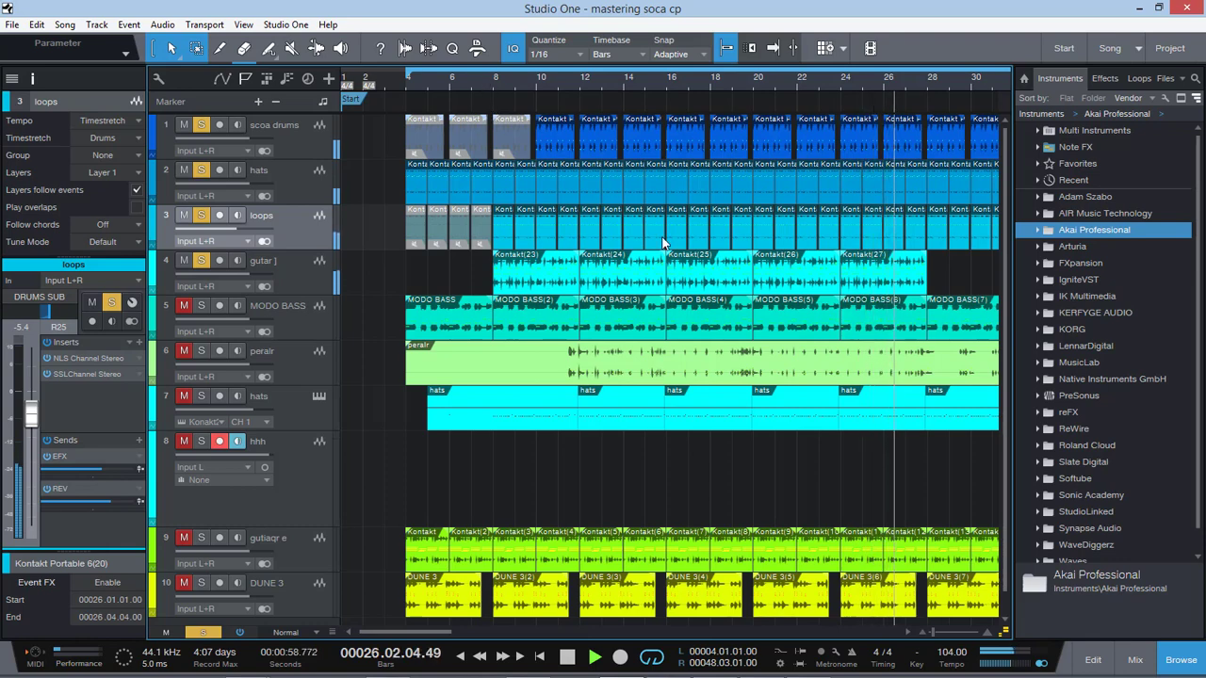
click(487, 80)
In the Console, unmute and solo channel 15 (drum compression bus), then close it with F3.
click(1135, 660)
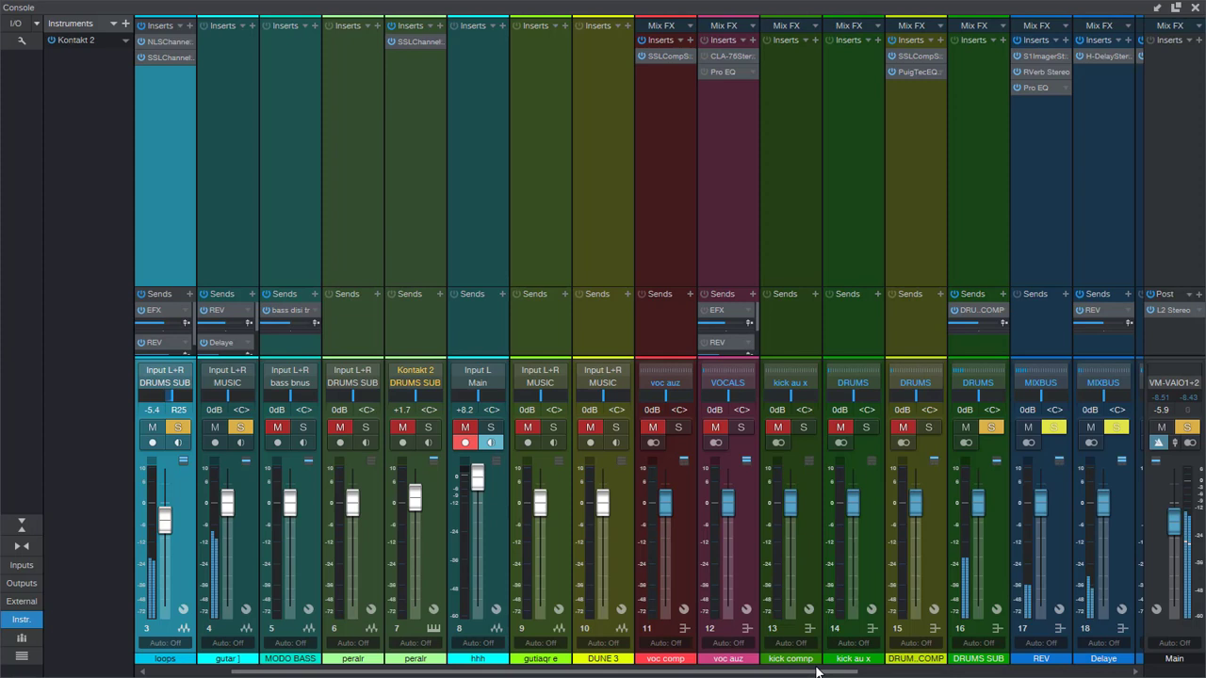
drag(820, 669, 1036, 669)
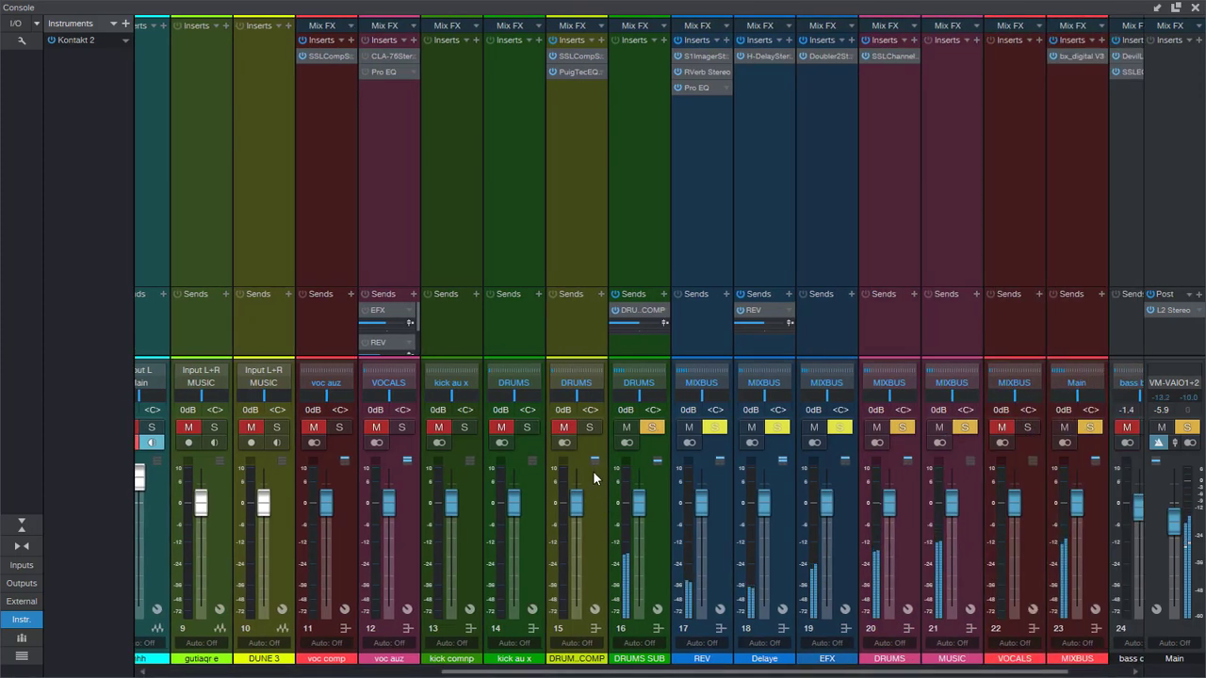
click(563, 429)
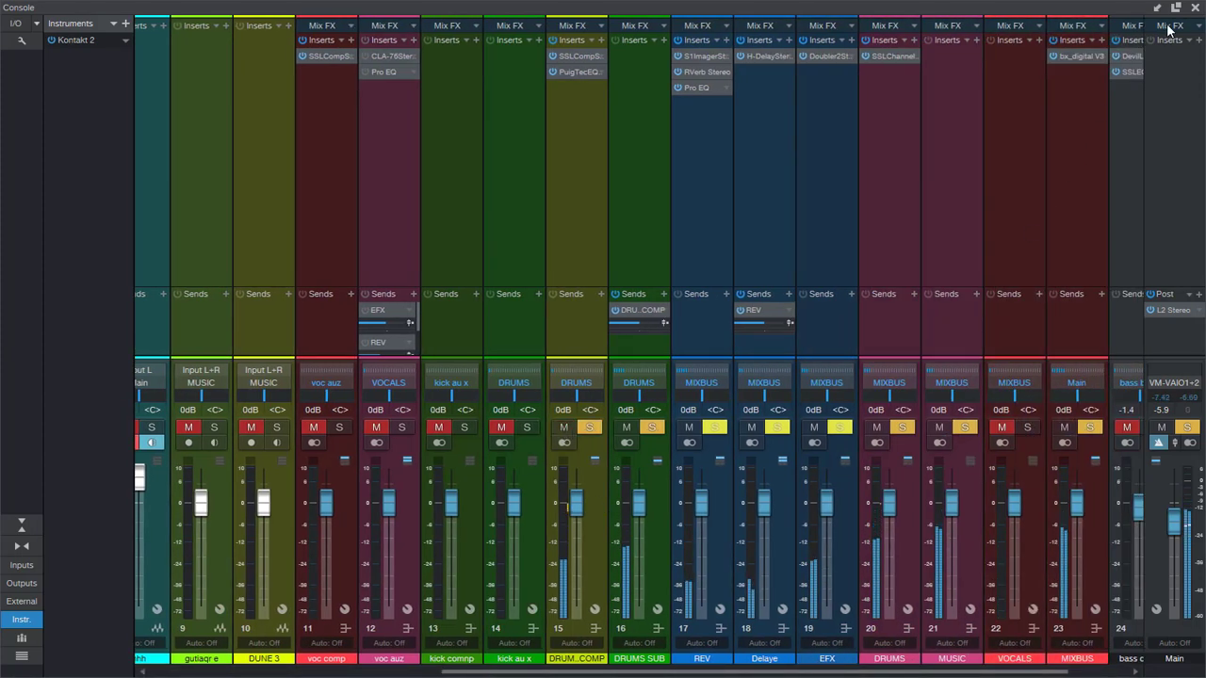
drag(969, 669, 1149, 660)
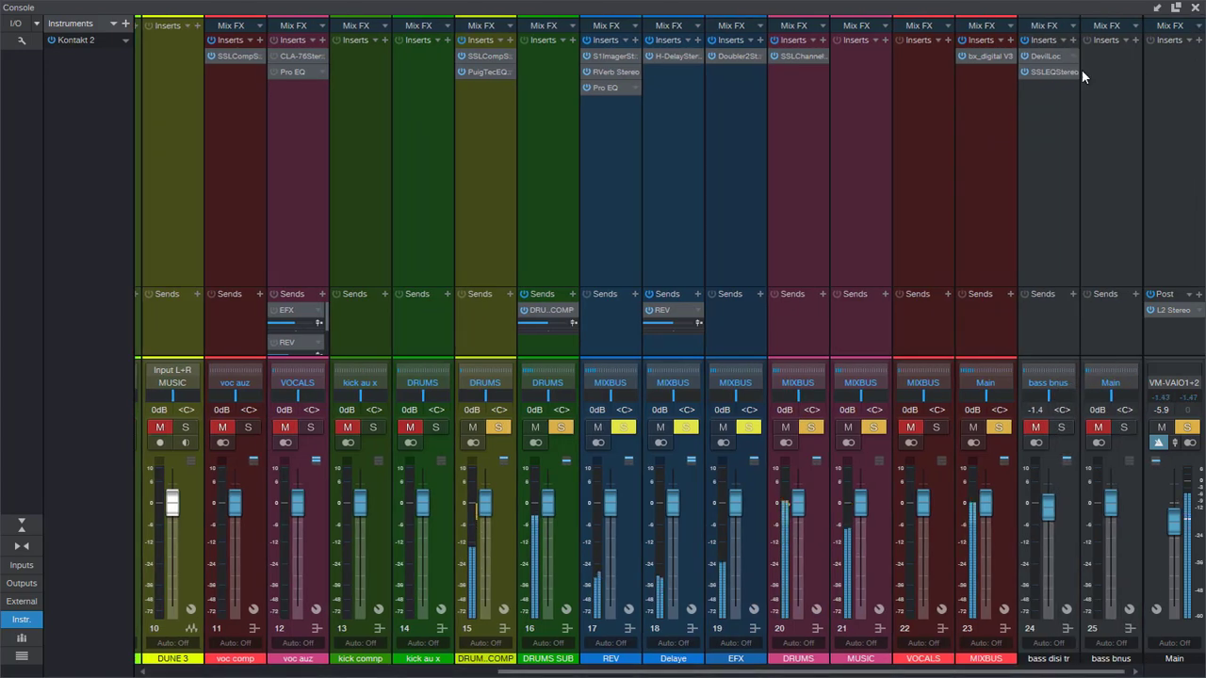
key(F3)
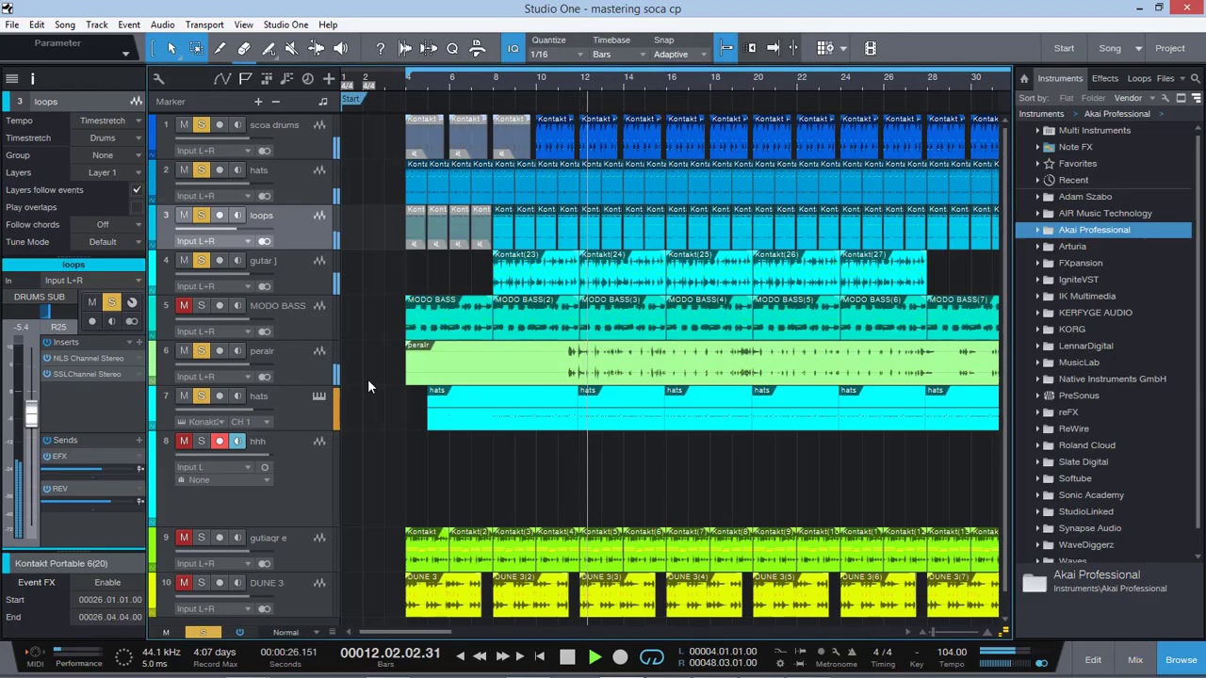
Mute the gutar track and check then minimize the TotalMix interface mixer.
click(309, 369)
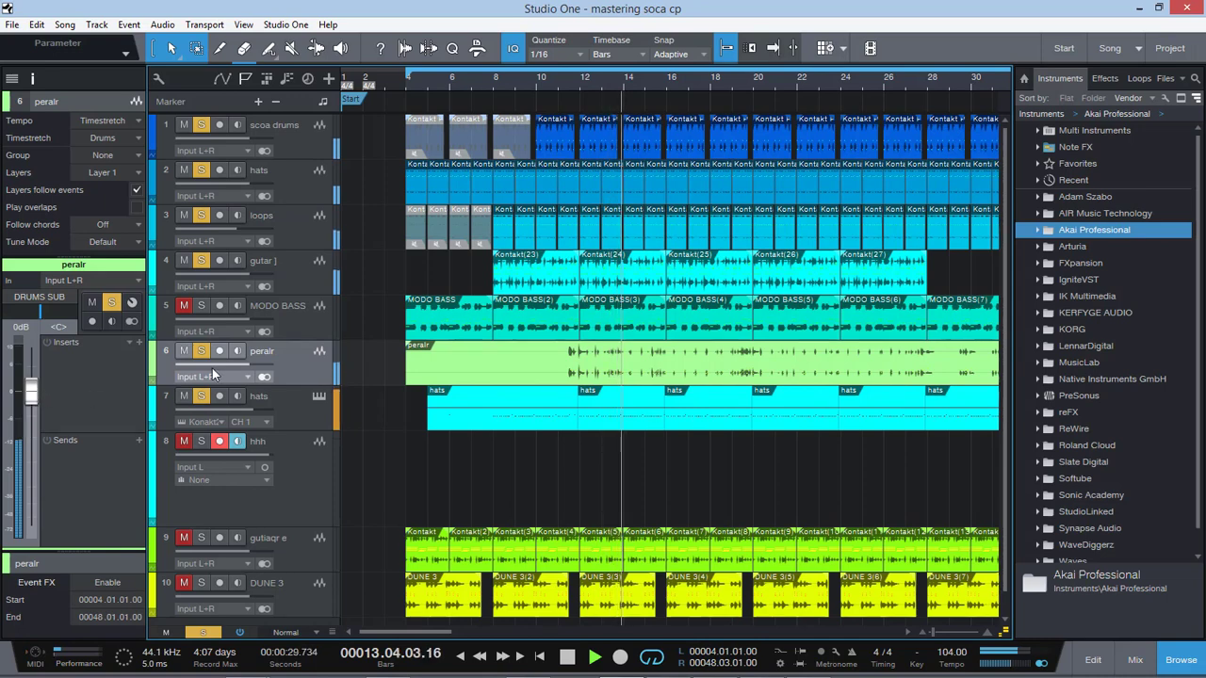
click(183, 263)
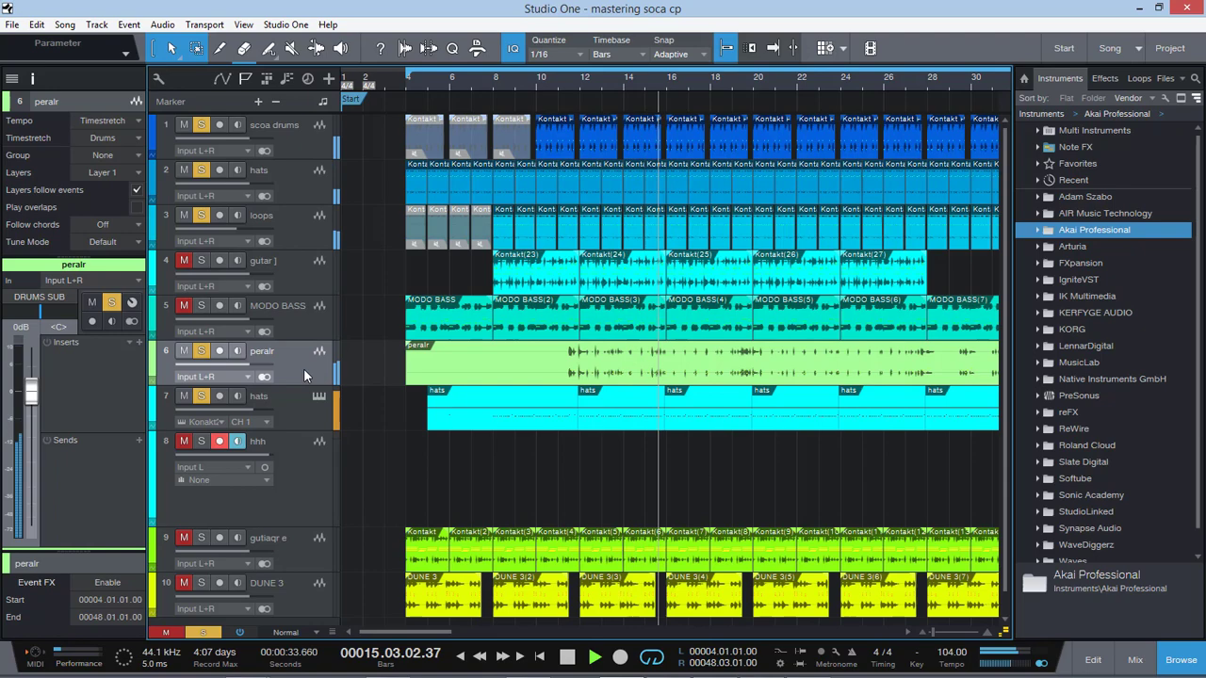
click(106, 665)
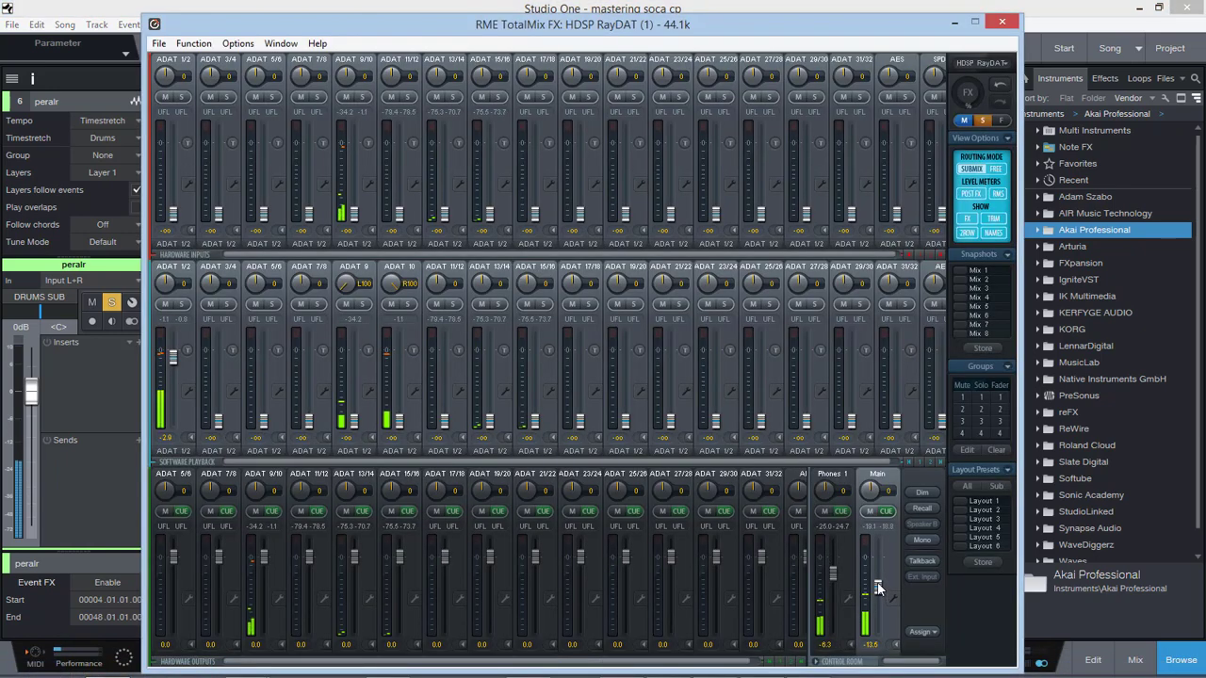
click(952, 22)
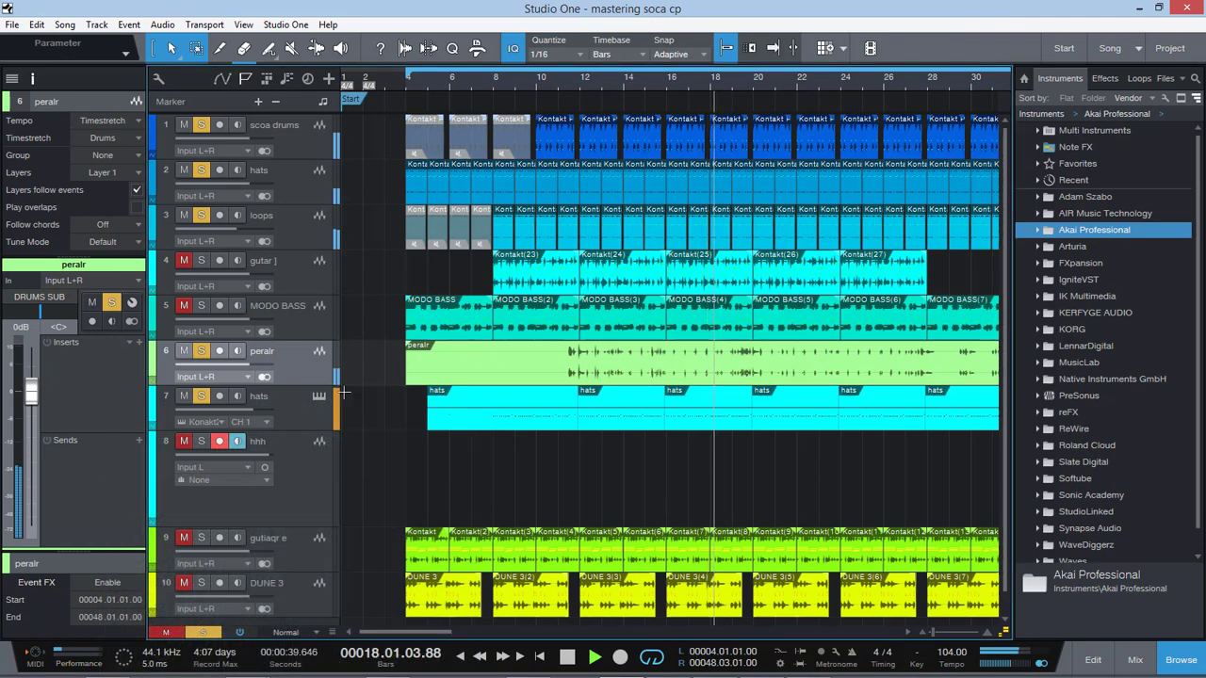
Unmute and solo the MODO BASS track and bring up the Console.
click(312, 413)
scroll(299, 418, down, 1)
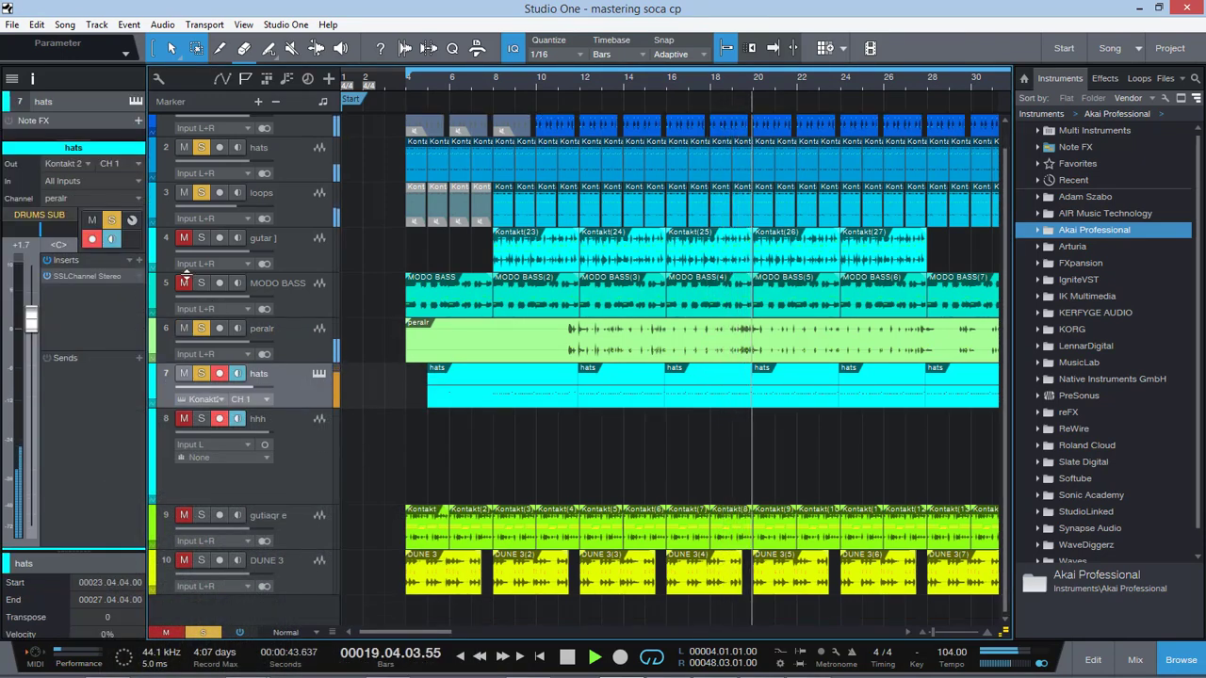
click(286, 299)
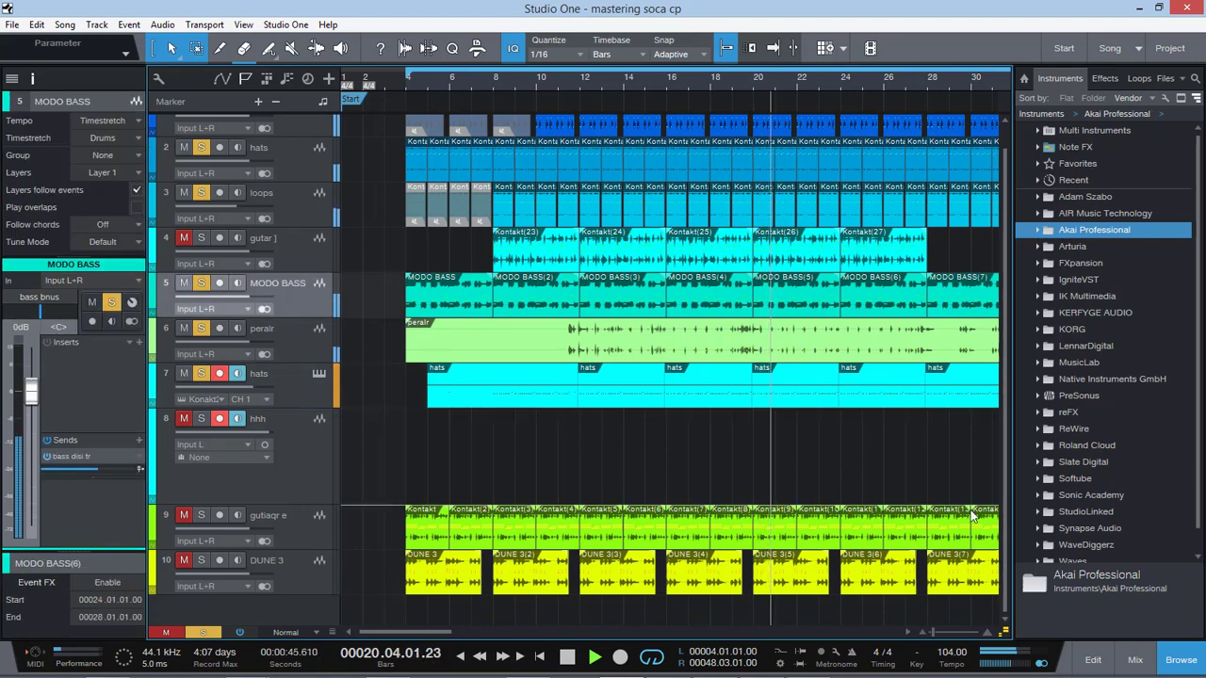
click(1135, 660)
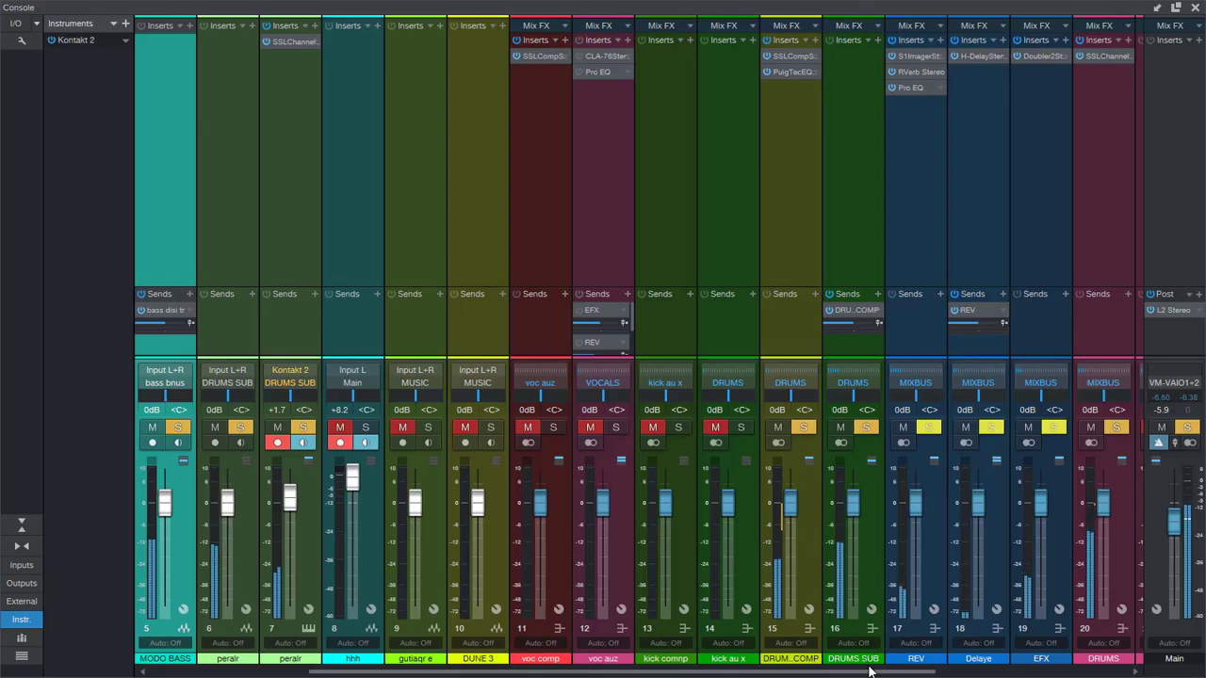
Check the DevilLoc plugin on bass disi tr, then unmute and solo the bass bnus channel.
drag(869, 671, 1142, 656)
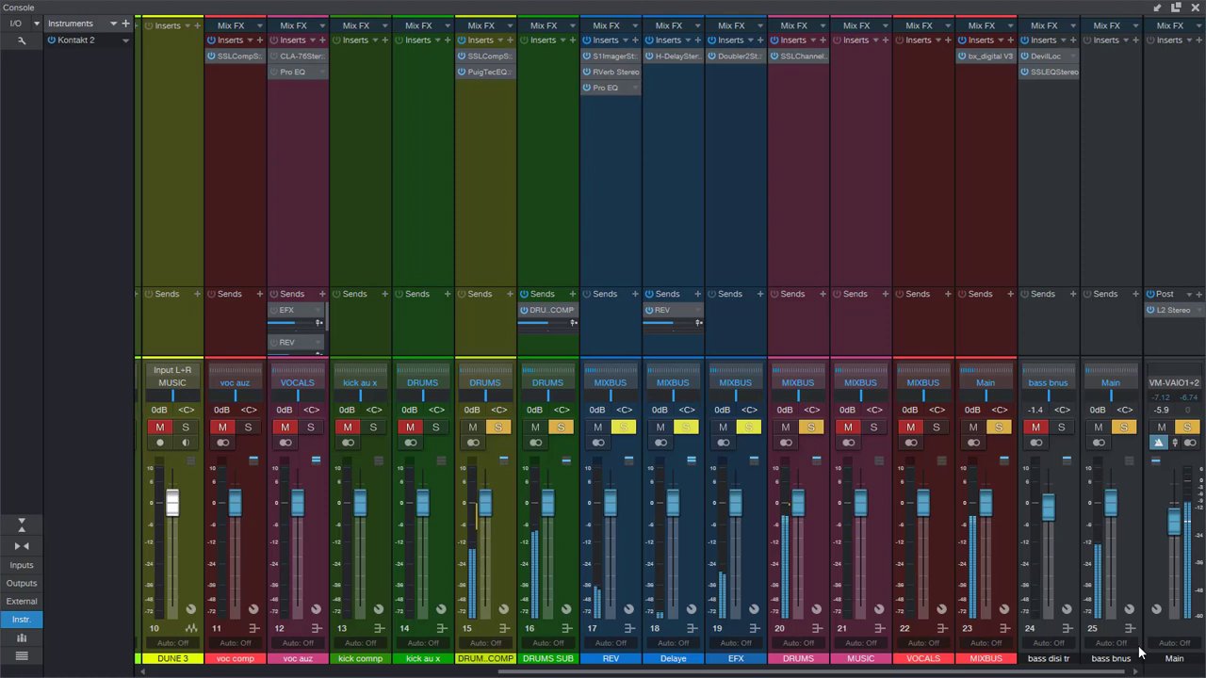
click(1045, 56)
click(845, 162)
click(1036, 429)
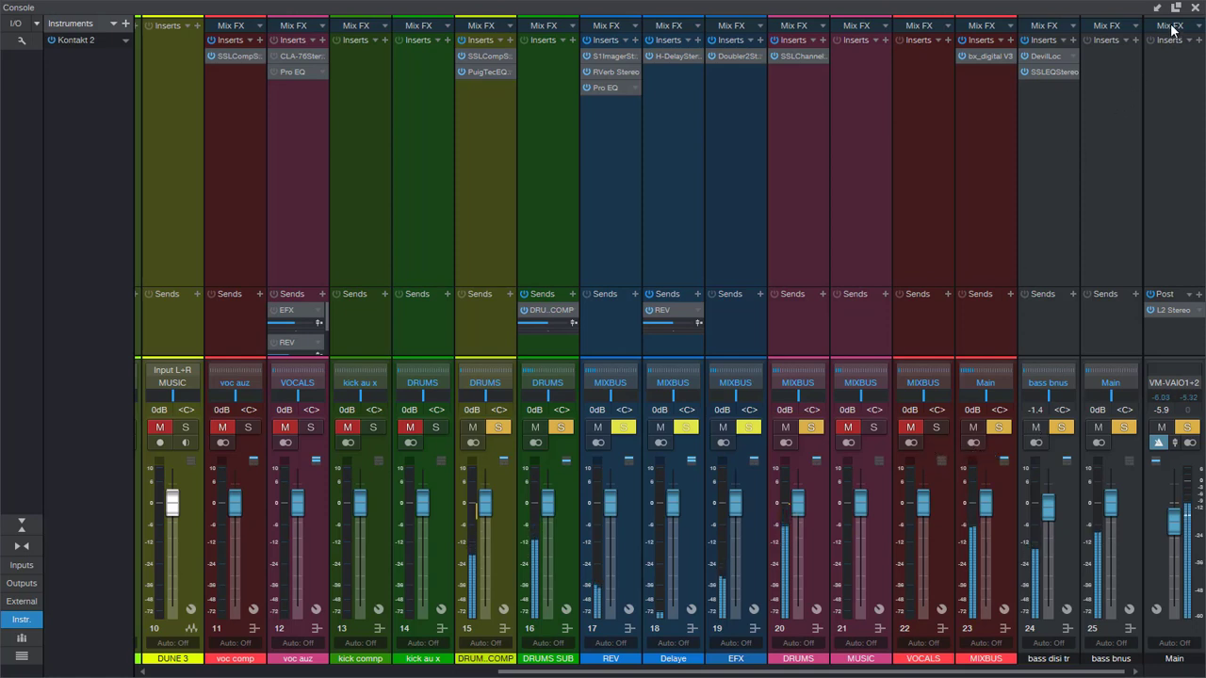
Close the Console, zoom out, and unmute and solo the DUNE 3 track.
click(1195, 8)
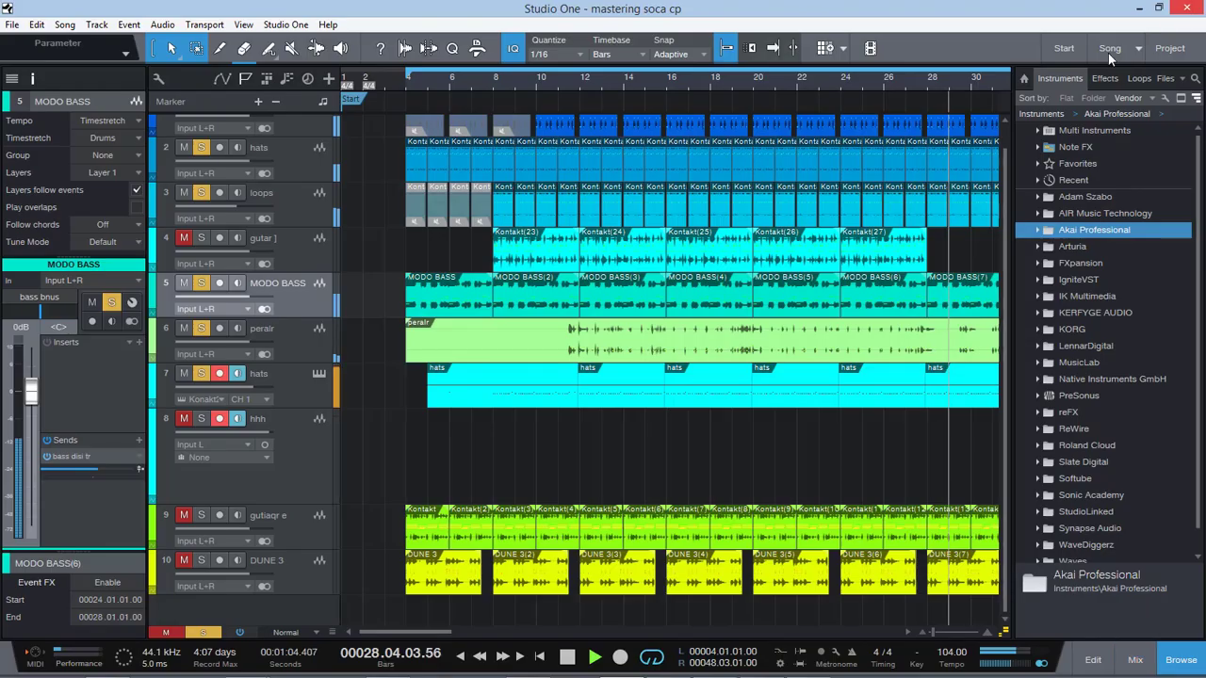
drag(934, 638, 939, 638)
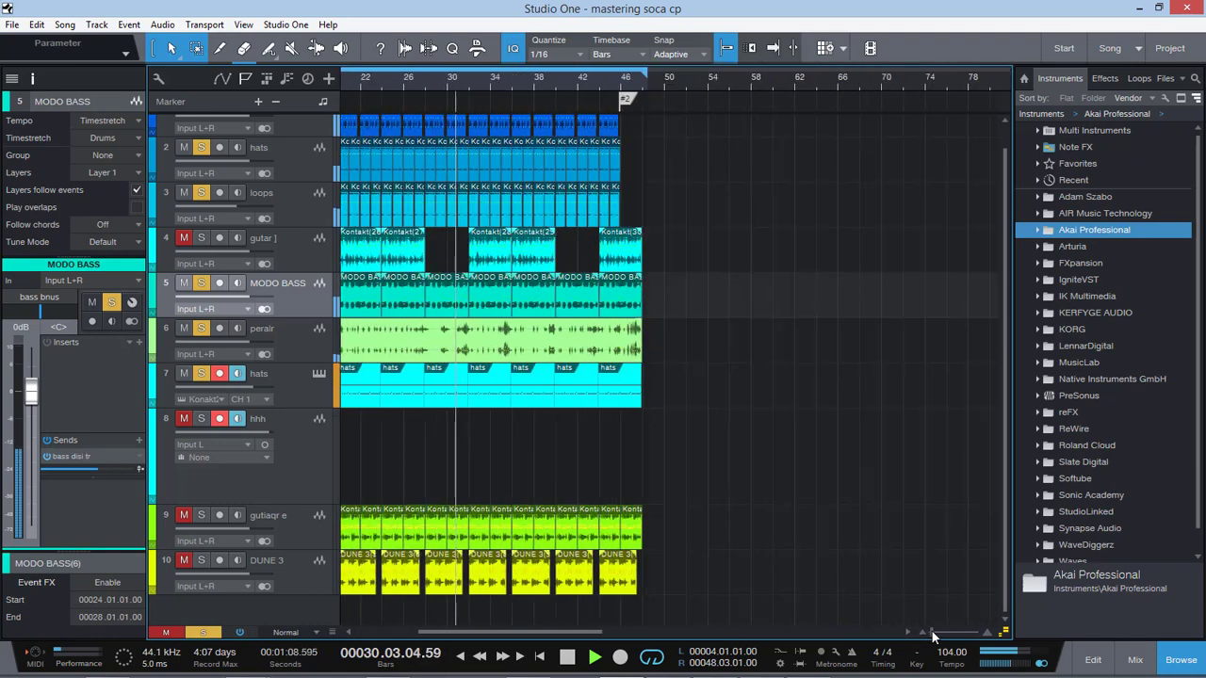
click(184, 560)
click(201, 560)
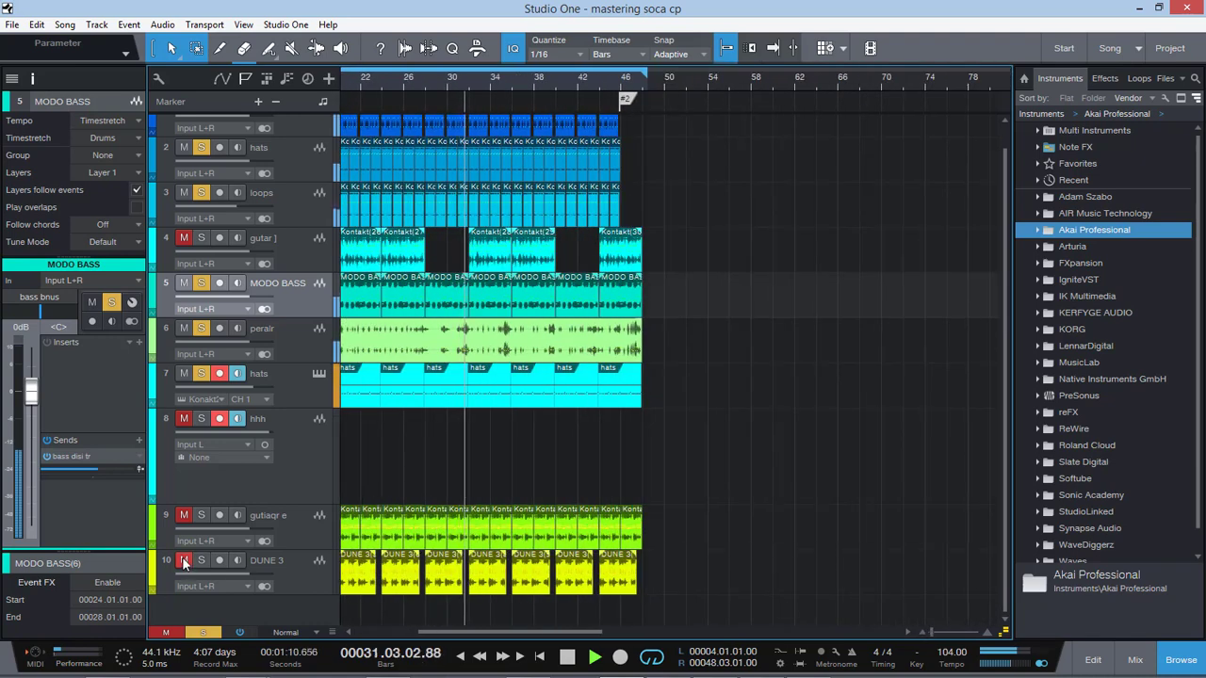
Unmute and solo the gutiaqr e track, then unmute the hhh track.
click(298, 514)
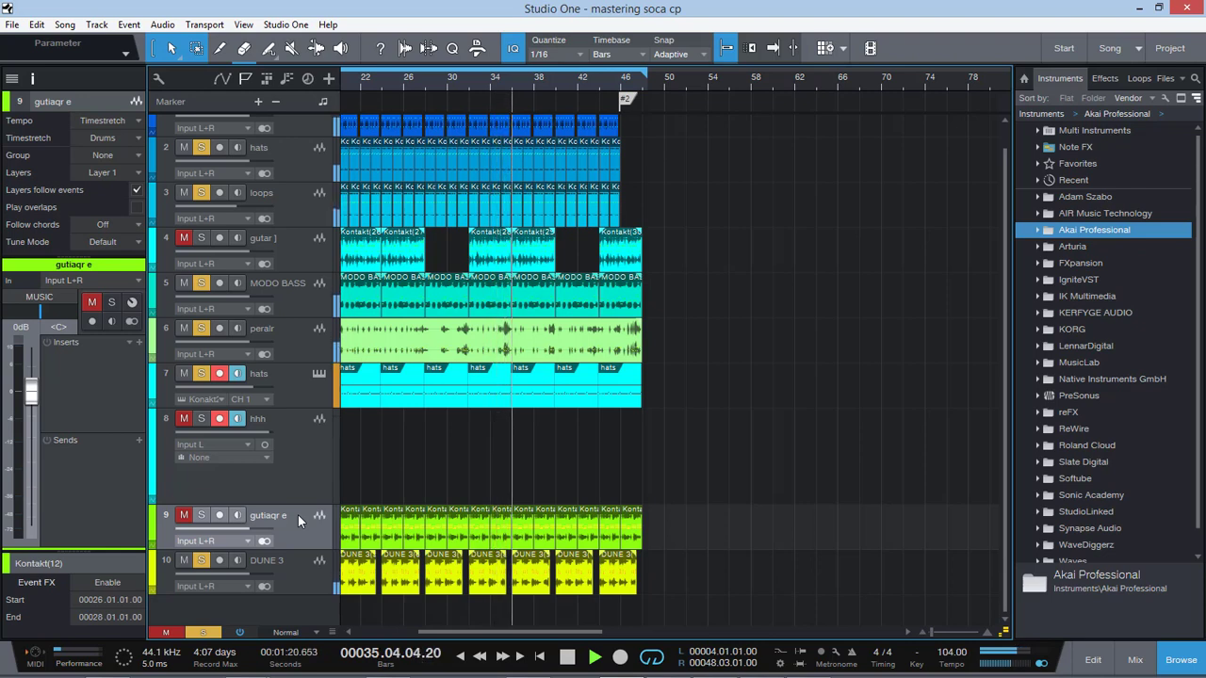
click(201, 515)
click(185, 516)
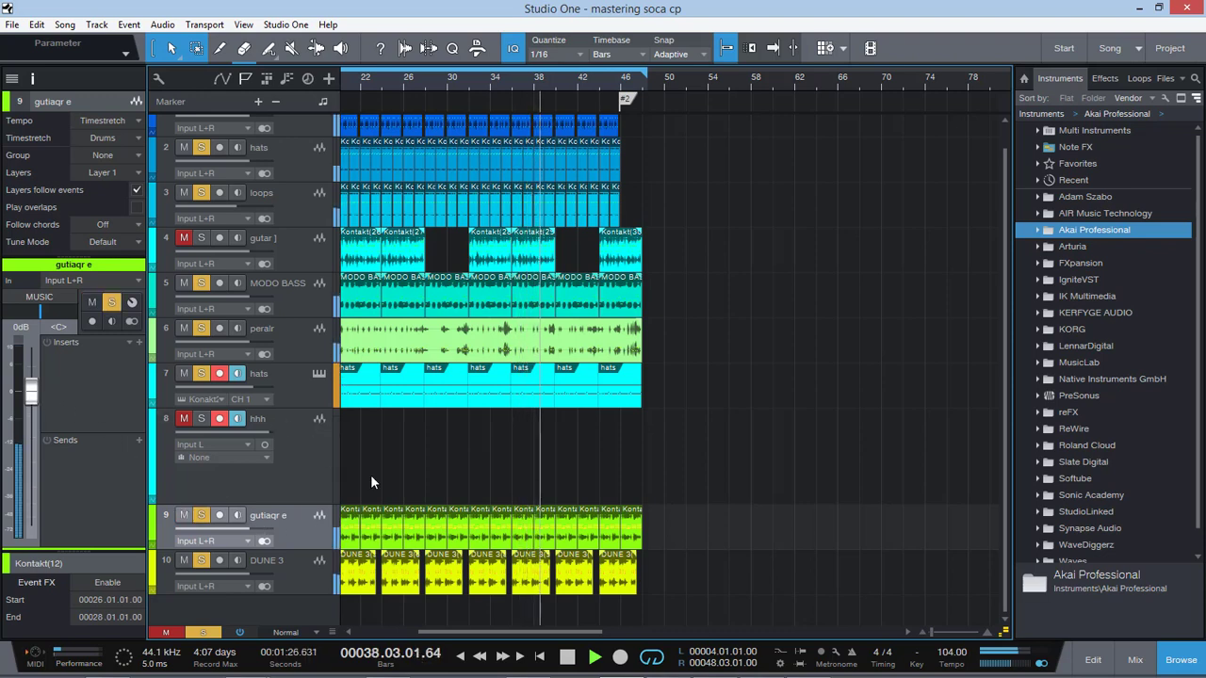
drag(442, 630, 400, 627)
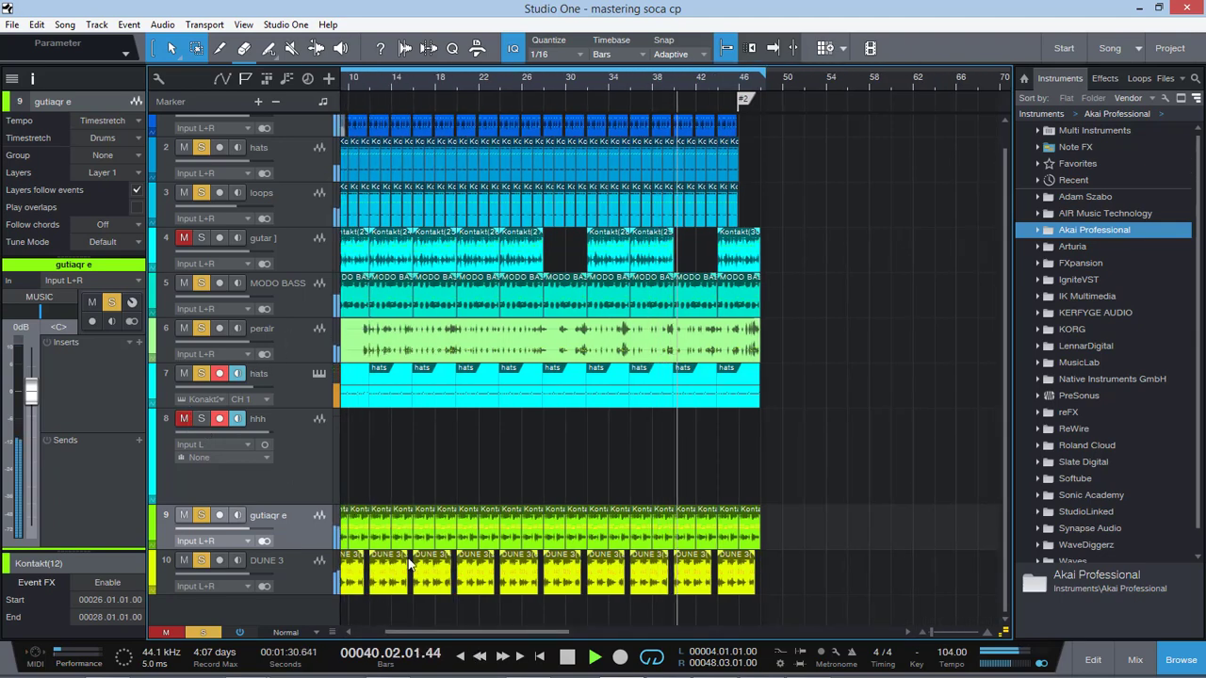
drag(408, 629, 330, 630)
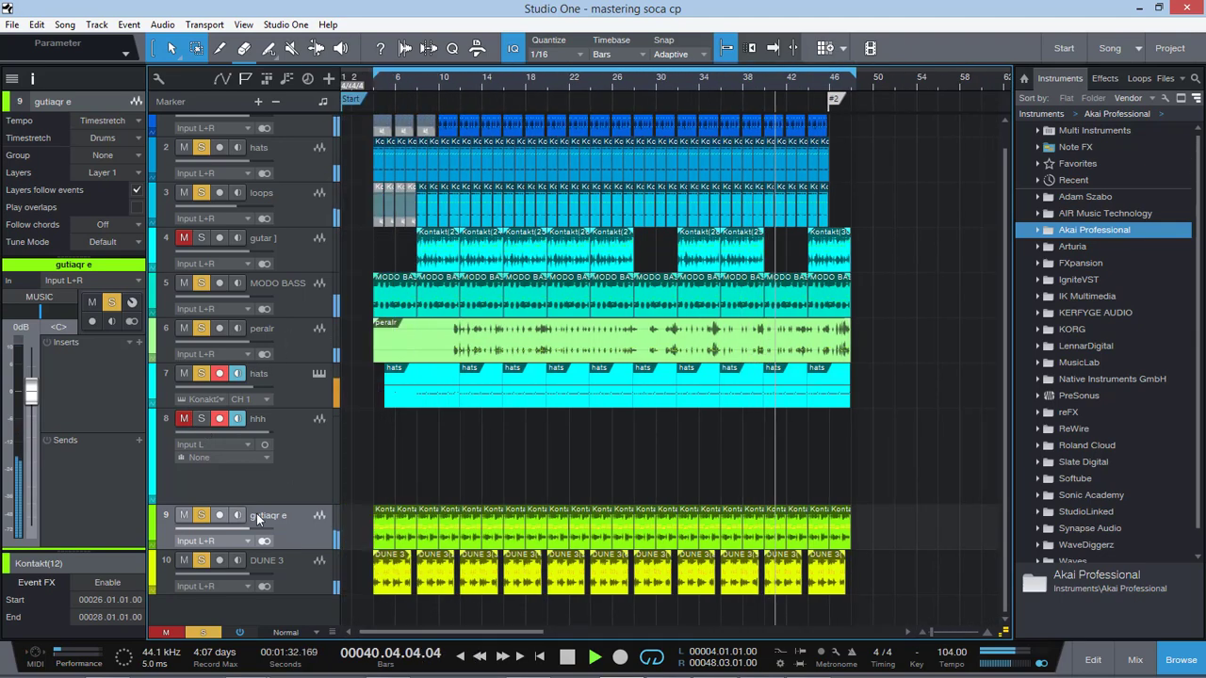
click(184, 418)
click(302, 464)
Remove the empty hhh track, unmute gutar, and clear every track's solo.
right_click(303, 463)
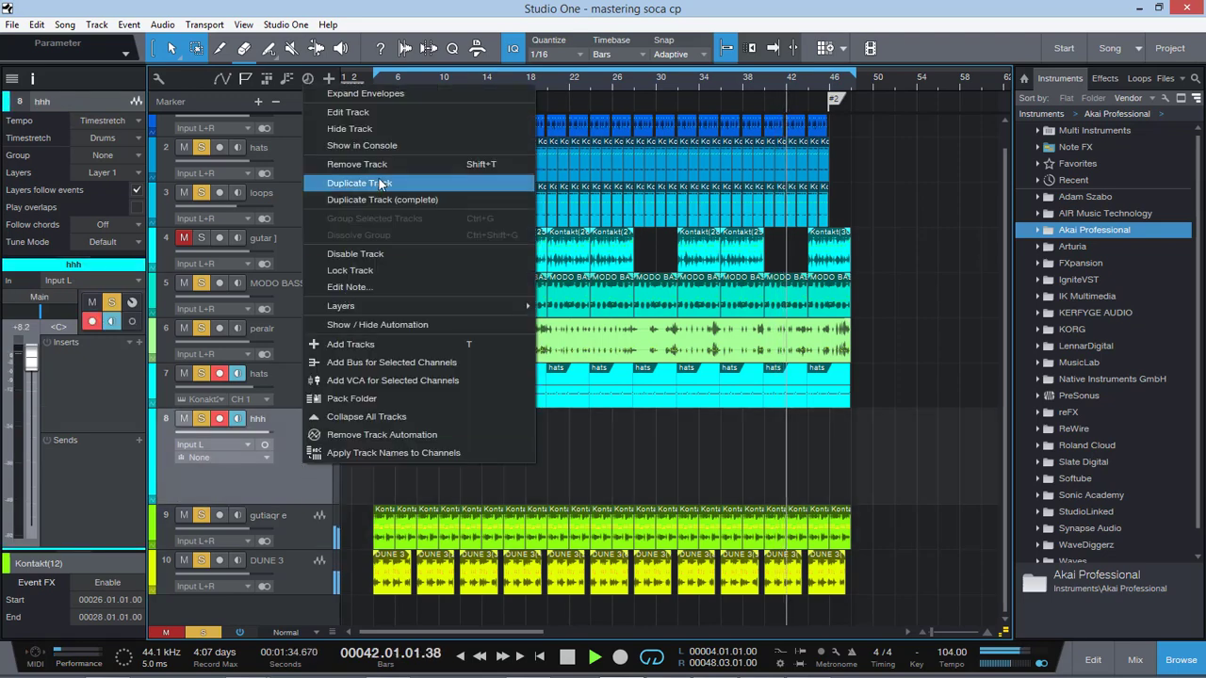
click(380, 167)
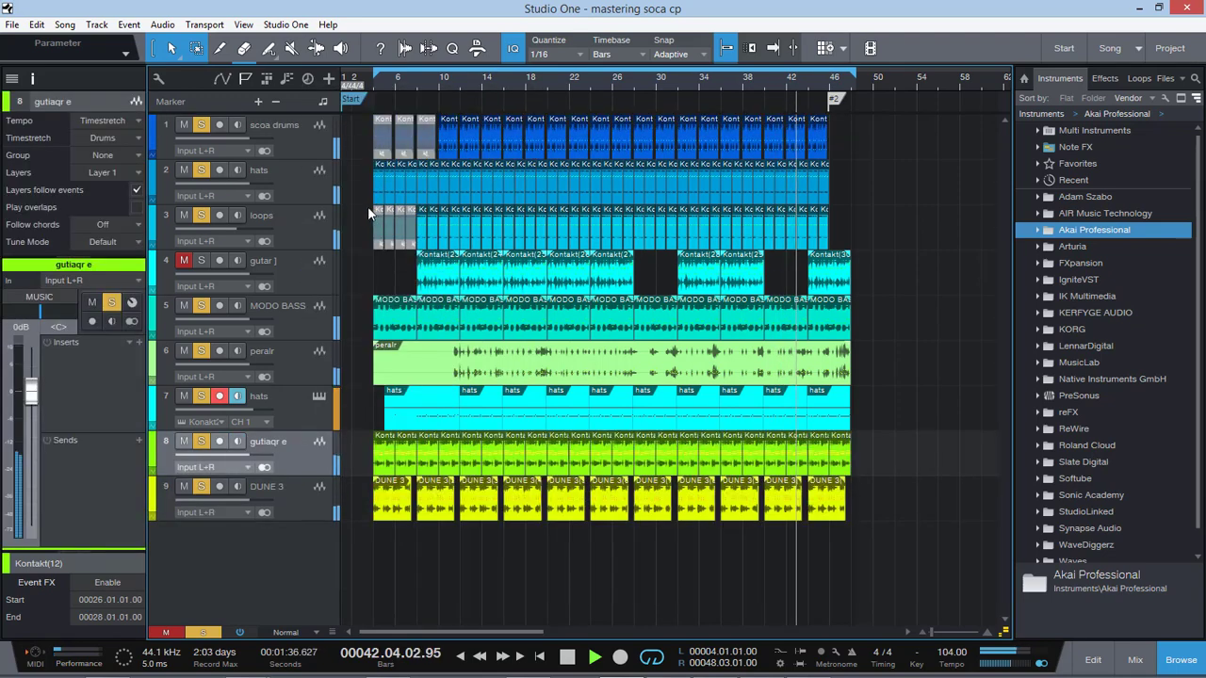
click(183, 260)
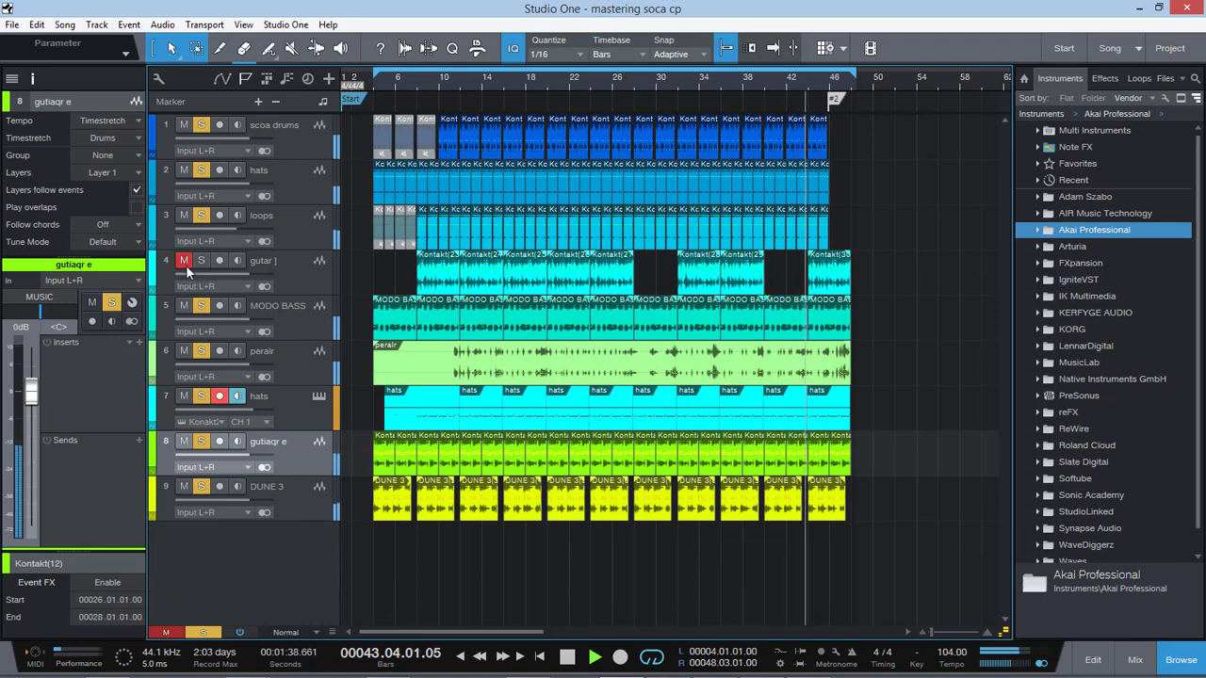
click(202, 632)
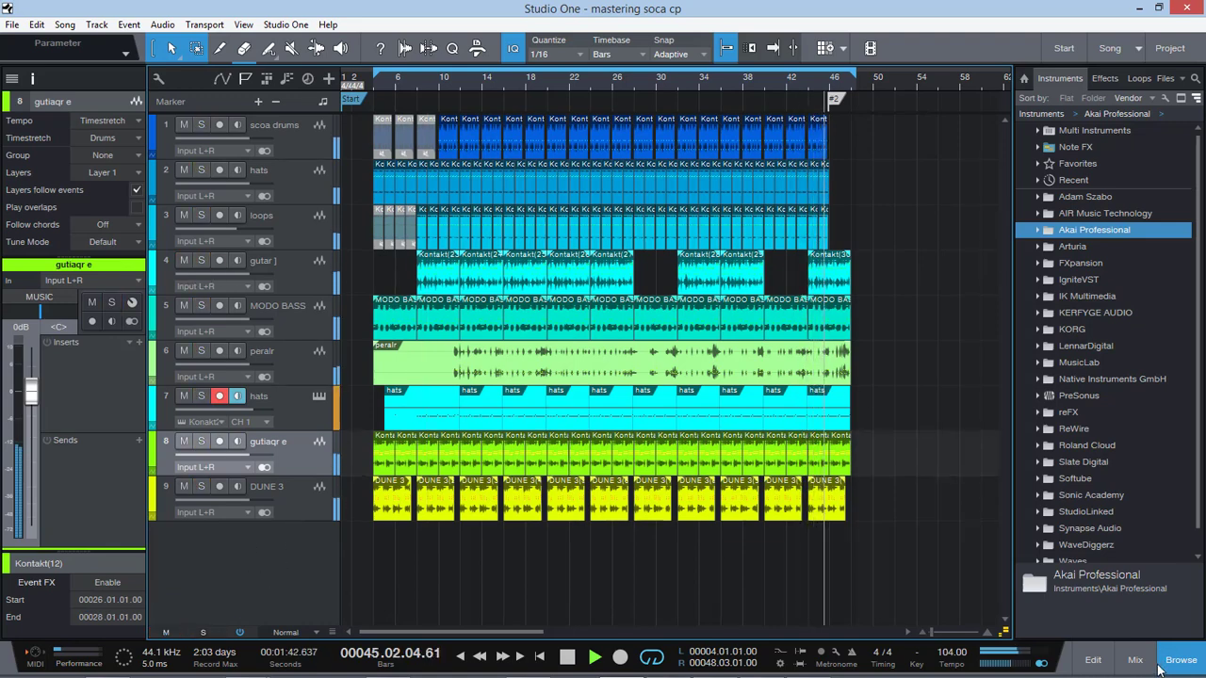
In the Console, check SSLChannel on DRUMS and L2 Stereo on Main, then close the Console.
key(F3)
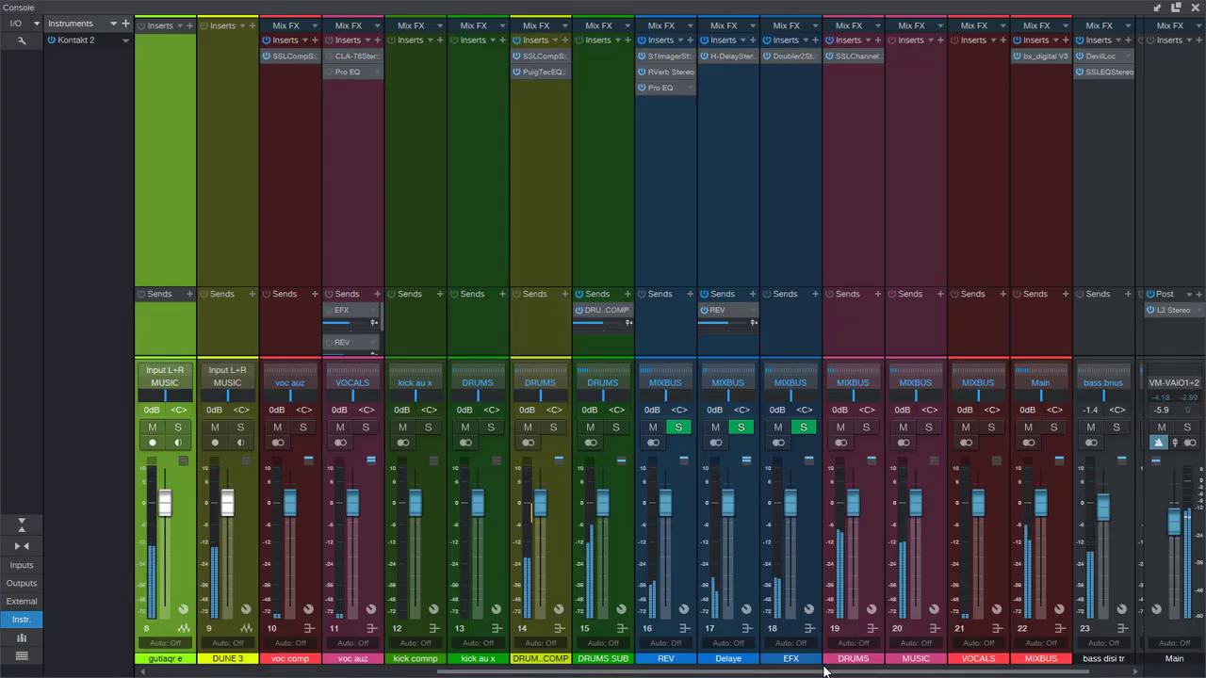
drag(816, 671, 1030, 675)
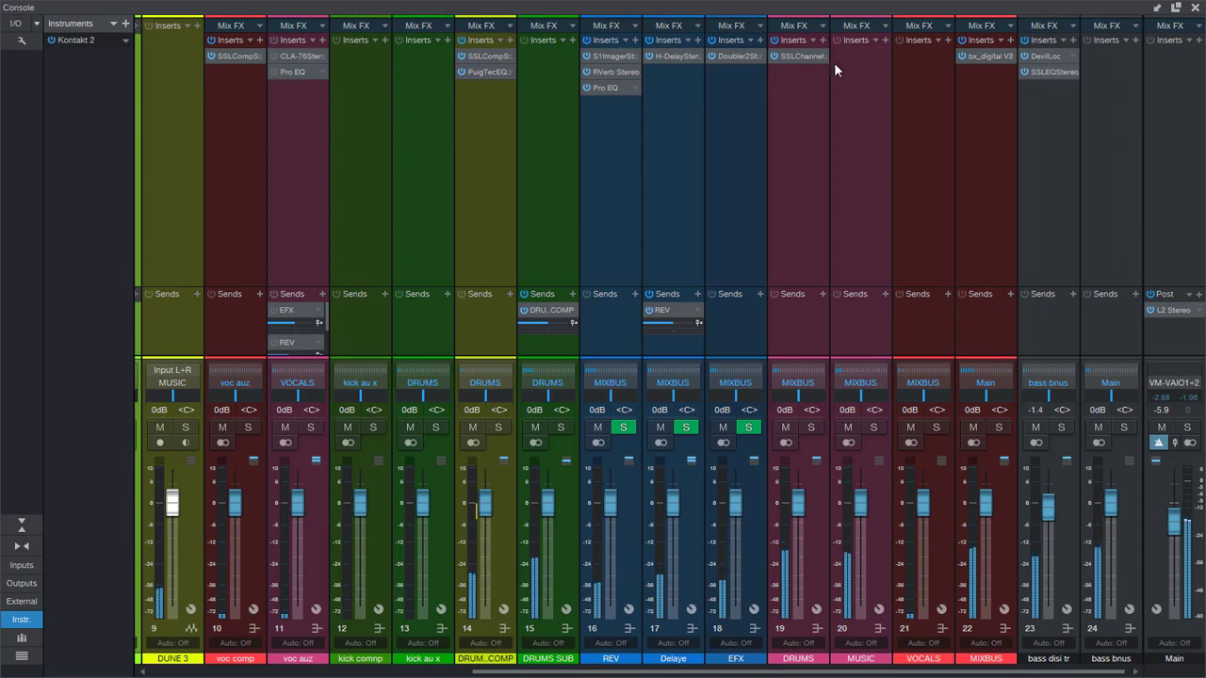
click(806, 56)
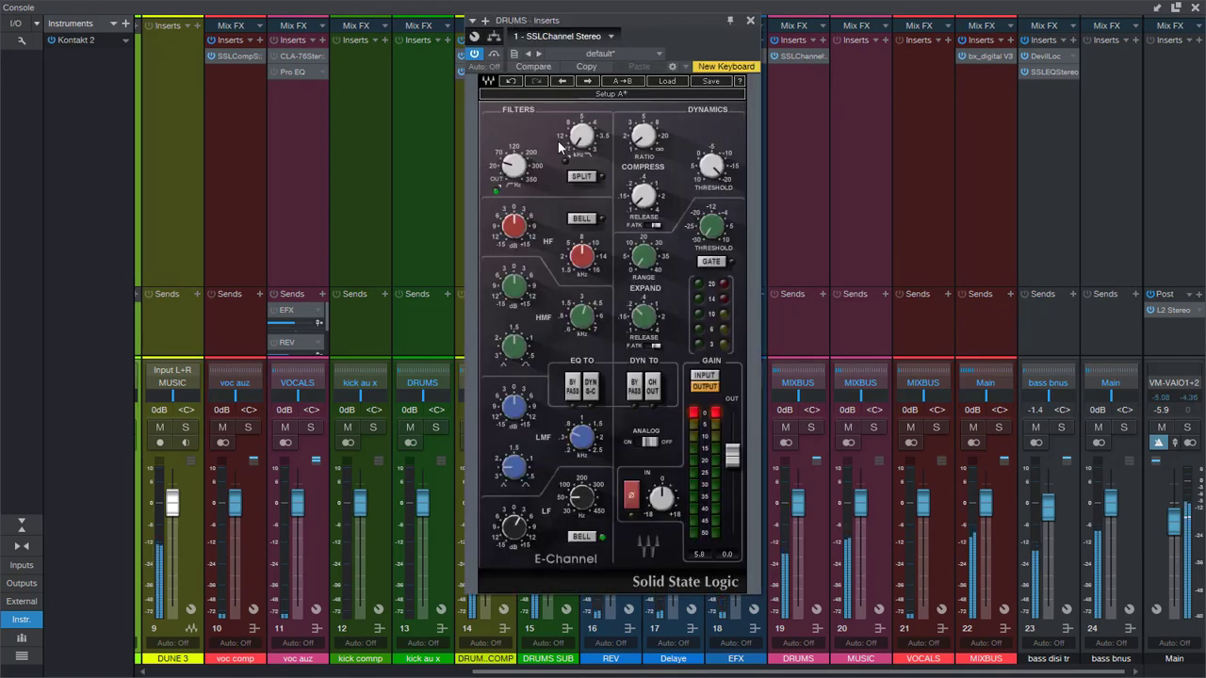
click(749, 20)
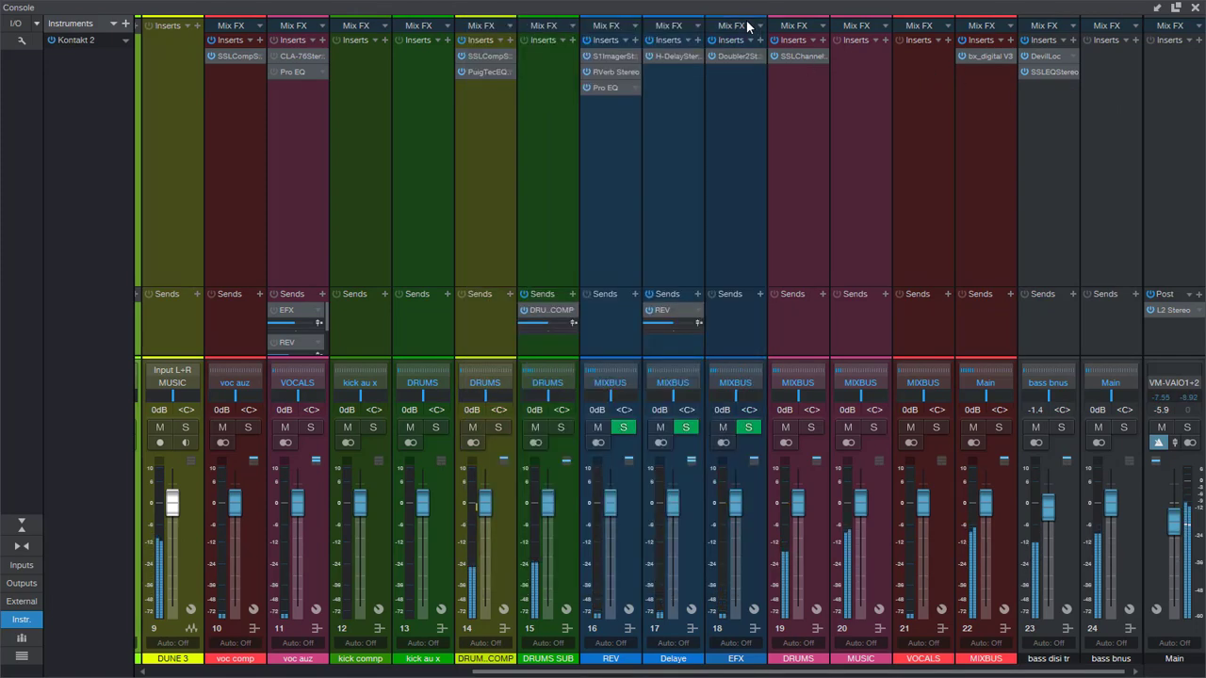
click(1173, 312)
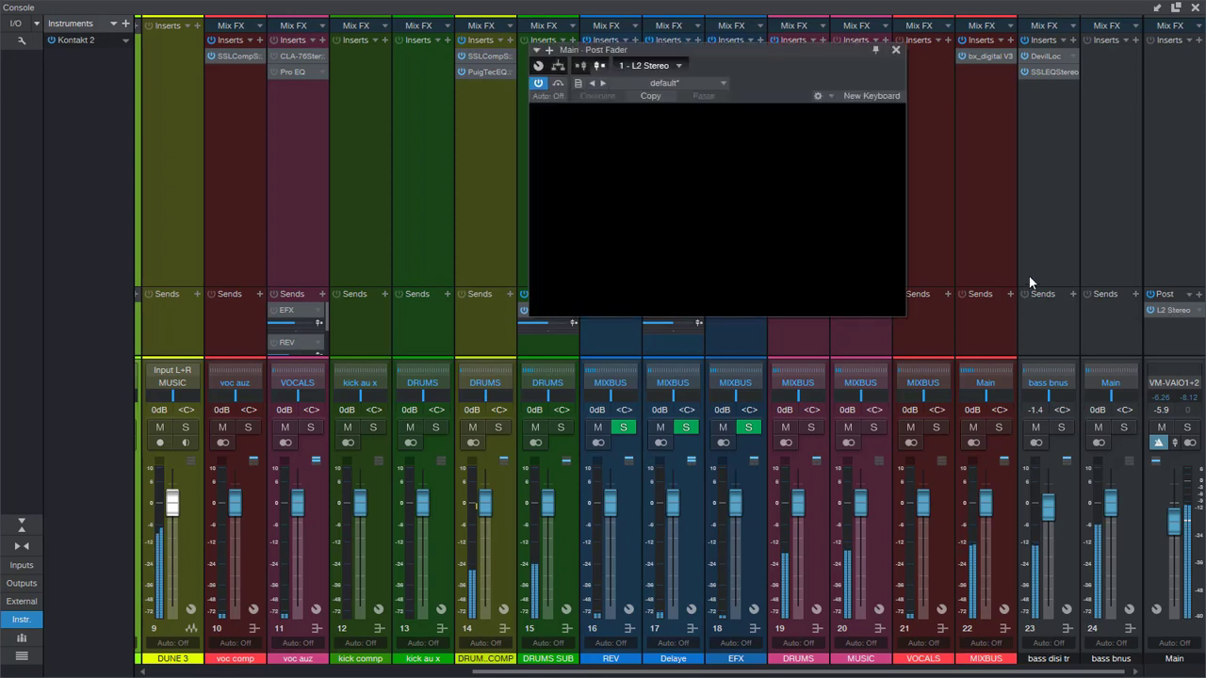
click(896, 54)
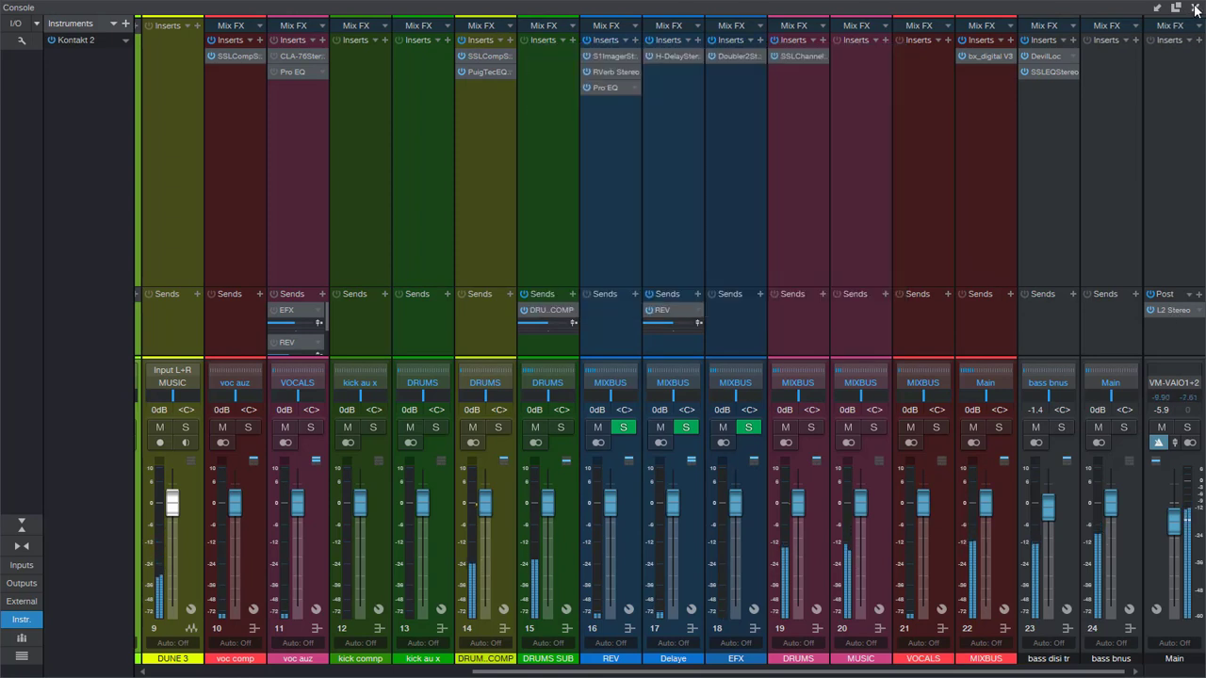
click(1195, 8)
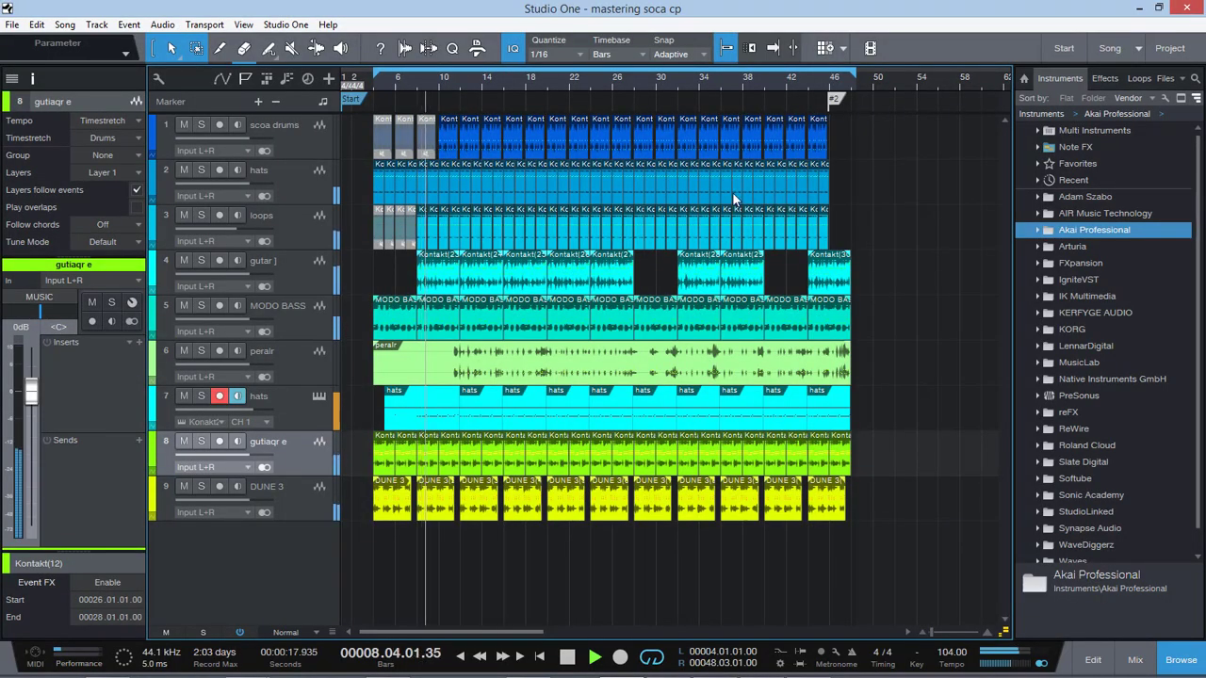